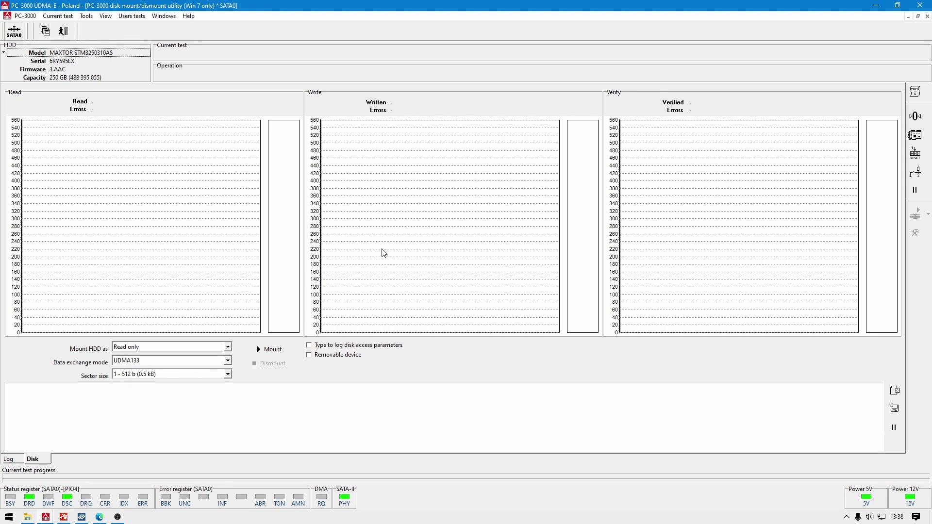
Open the Windows command prompt as administrator and start the diskpart utility.
{"action": "left_click", "coordinate": [8, 517]}
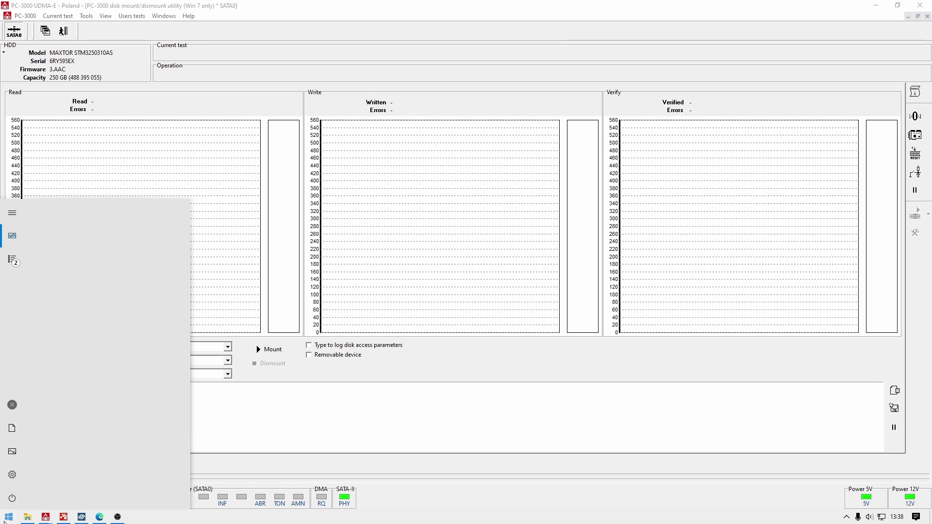
{"action": "type", "text": "cmd"}
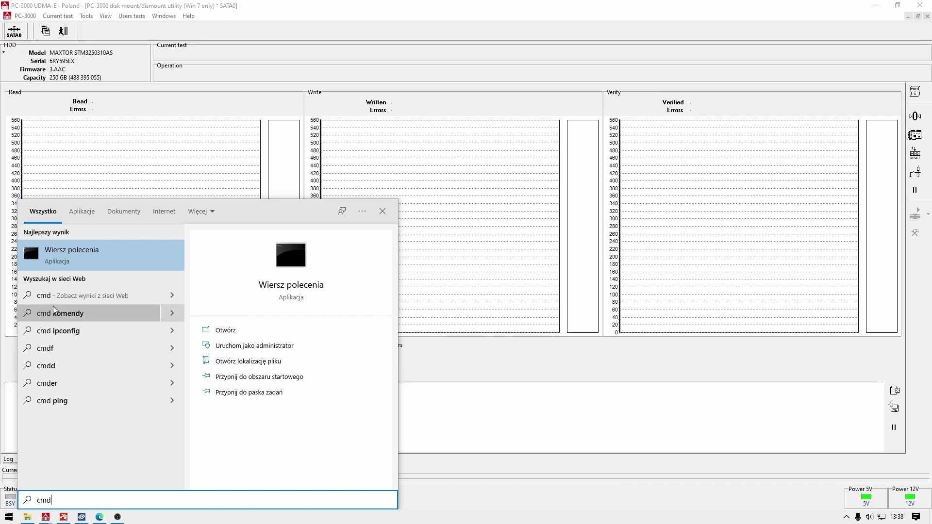
{"action": "right_click", "coordinate": [60, 258]}
{"action": "left_click", "coordinate": [72, 268]}
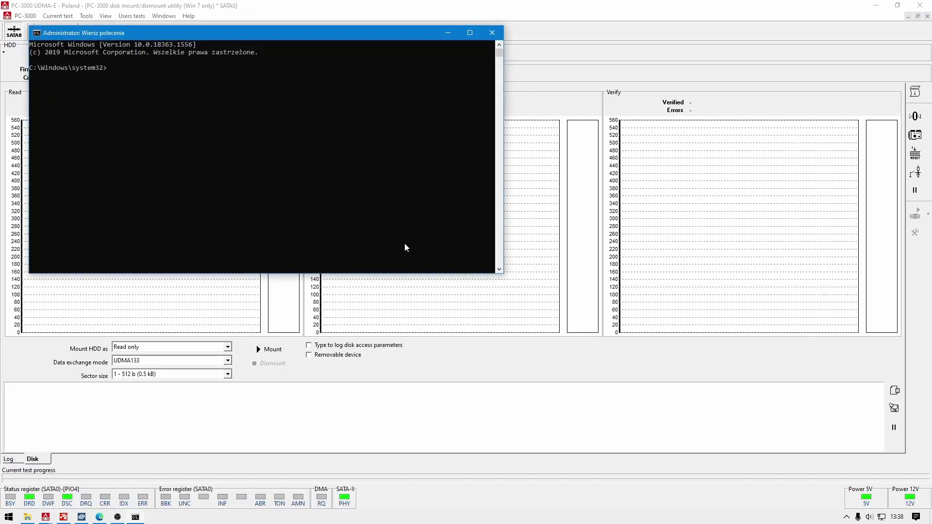
{"action": "type", "text": "diskpart"}
{"action": "key", "text": "Return"}
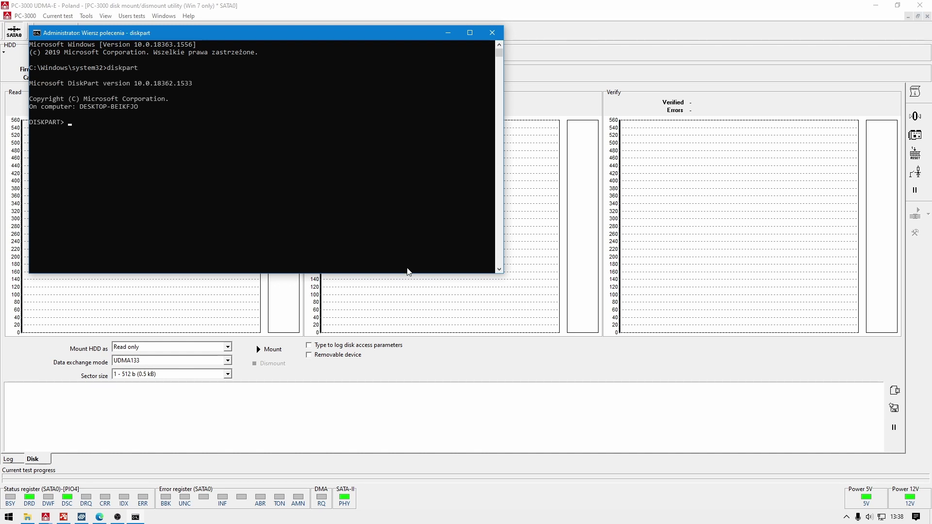
Disable automatic mounting of new volumes with automount disable and close the command prompt.
{"action": "left_click", "coordinate": [214, 203]}
{"action": "type", "text": "automount disable"}
{"action": "key", "text": "Return"}
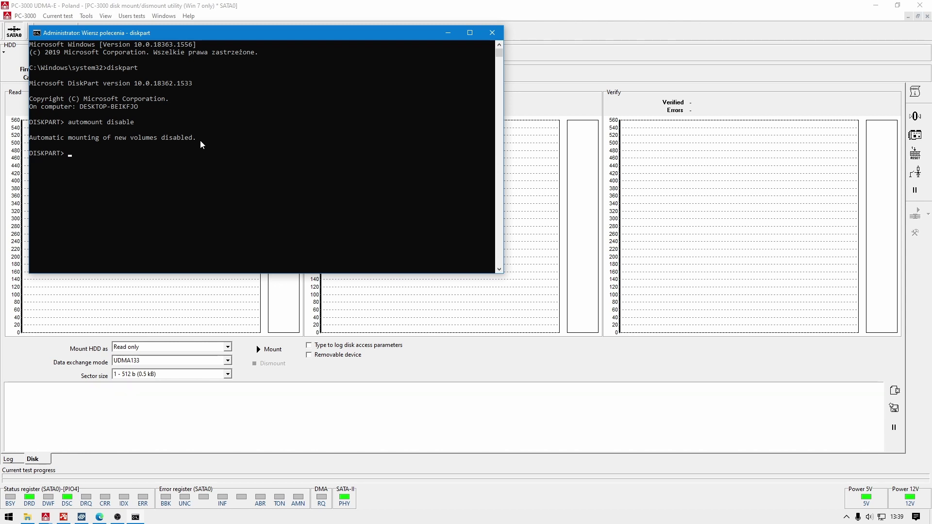
{"action": "key", "text": "alt+F4"}
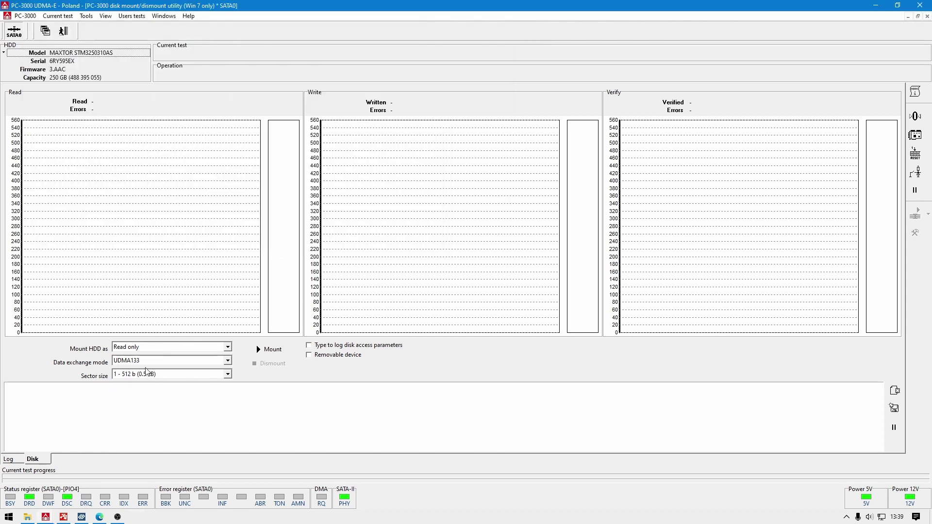
Mount the MAXTOR STM3250310AS drive as Read only in the disk mount utility.
{"action": "left_click", "coordinate": [144, 349]}
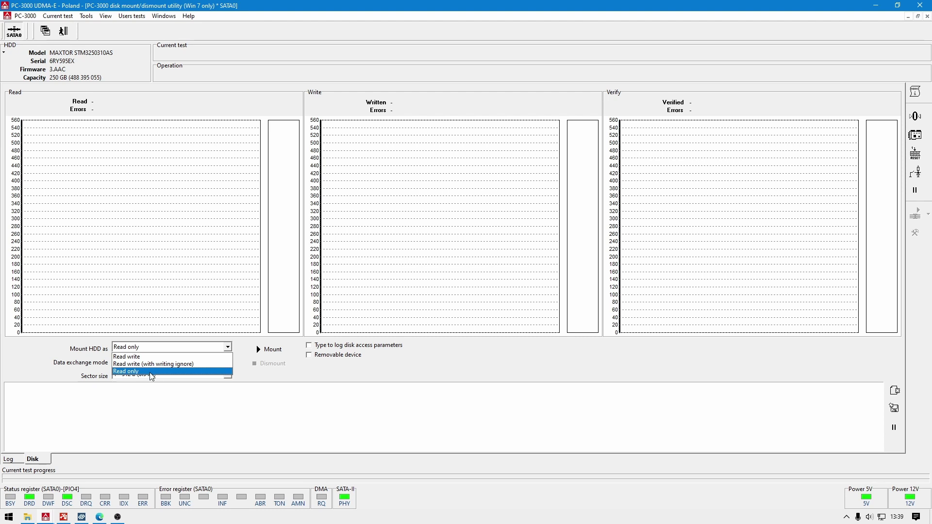
{"action": "left_click", "coordinate": [141, 372]}
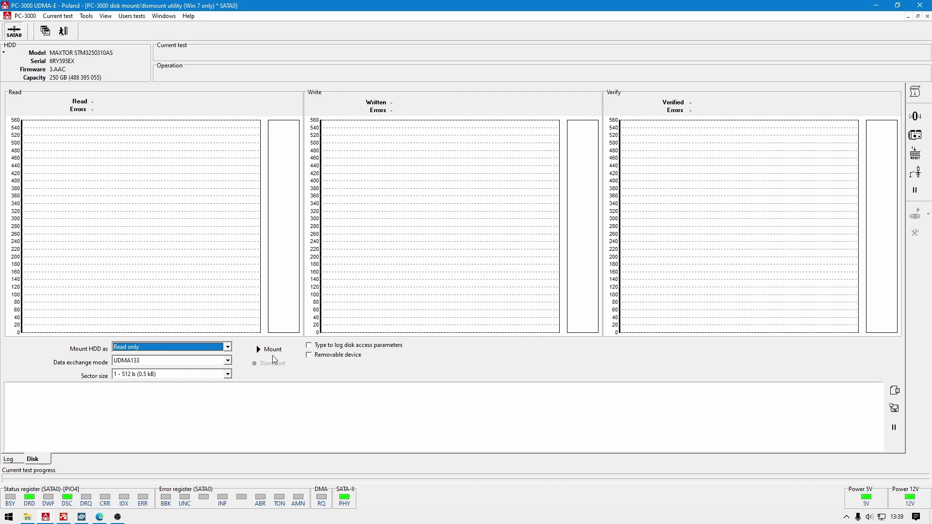
{"action": "left_click", "coordinate": [271, 350]}
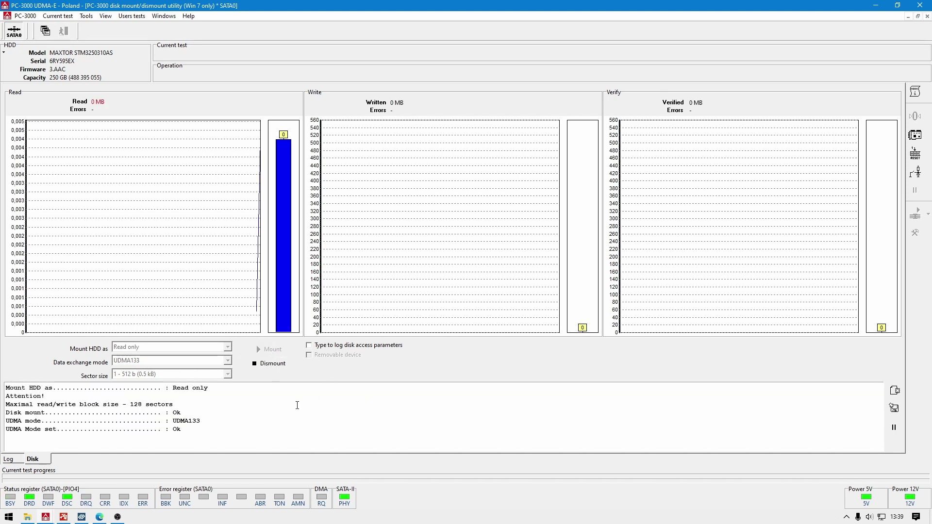
Switch to DMDE and check the physical devices for the mounted PC-3000 MAXTOR disk and the tools for Copy Sectors.
{"action": "left_click", "coordinate": [82, 518]}
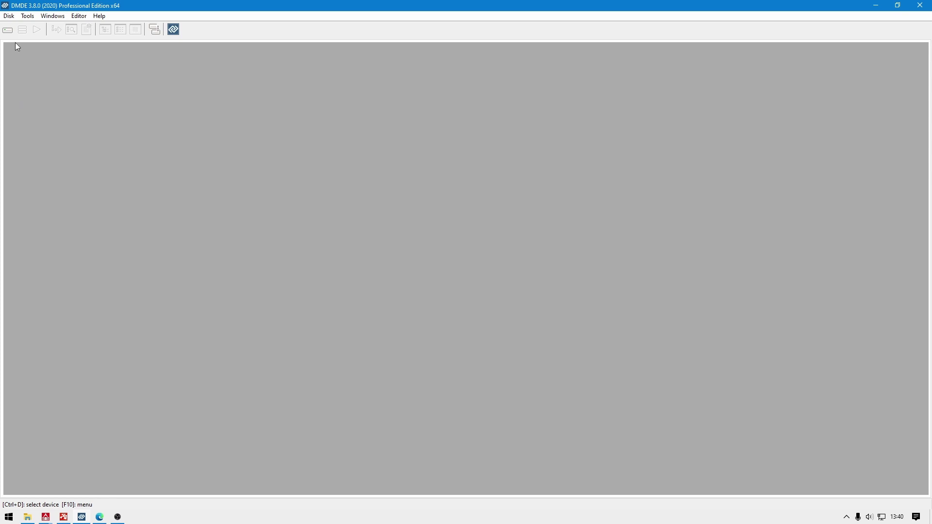
{"action": "left_click", "coordinate": [8, 29]}
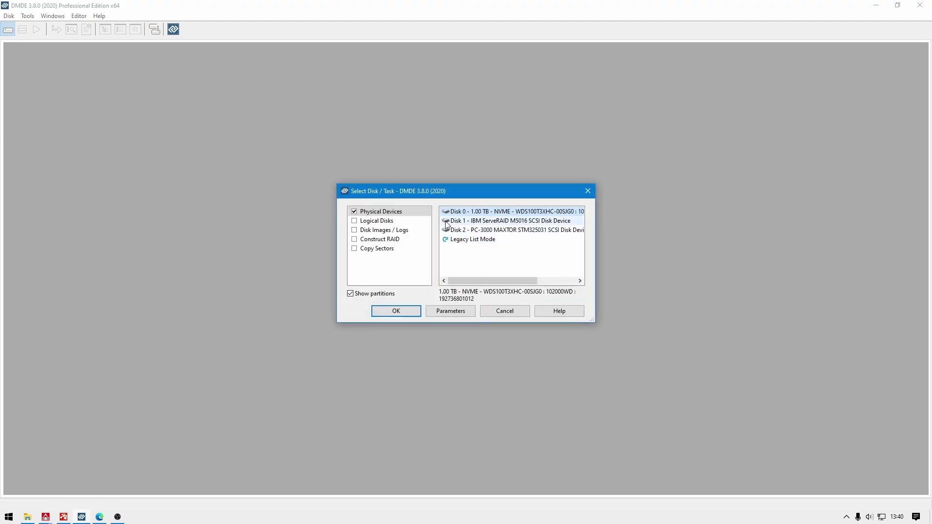
{"action": "left_click", "coordinate": [515, 232]}
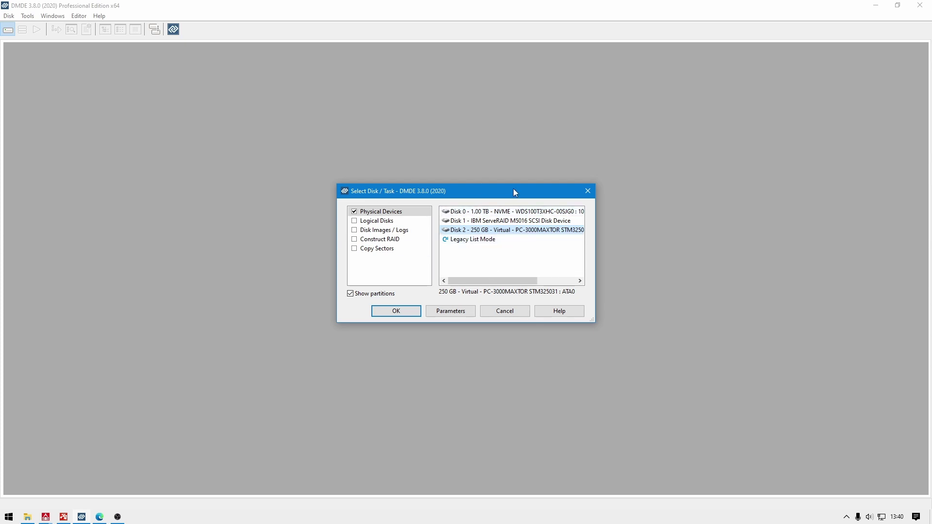
{"action": "left_click", "coordinate": [581, 190]}
{"action": "left_click", "coordinate": [28, 17]}
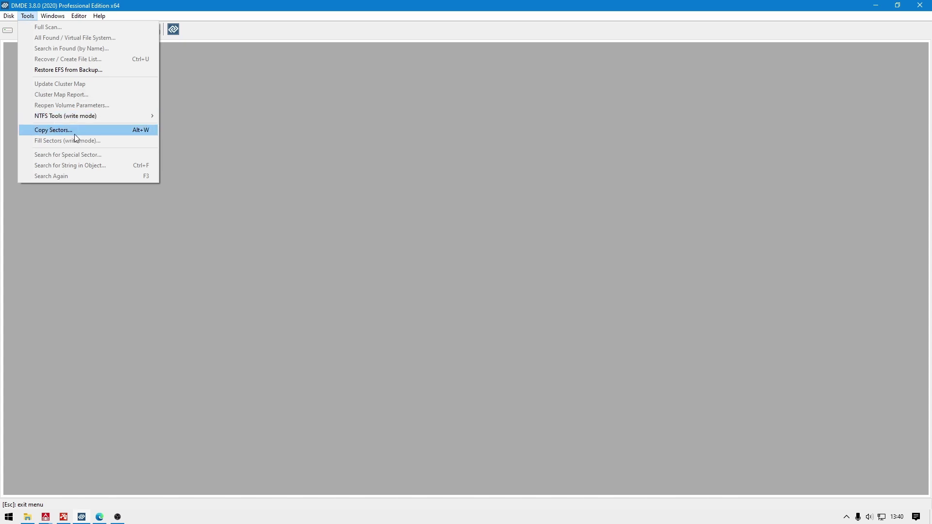
{"action": "left_click", "coordinate": [207, 138]}
Open Disk 2, the PC-3000 MAXTOR virtual device, inspect its partitions, and close the device.
{"action": "left_click", "coordinate": [8, 30]}
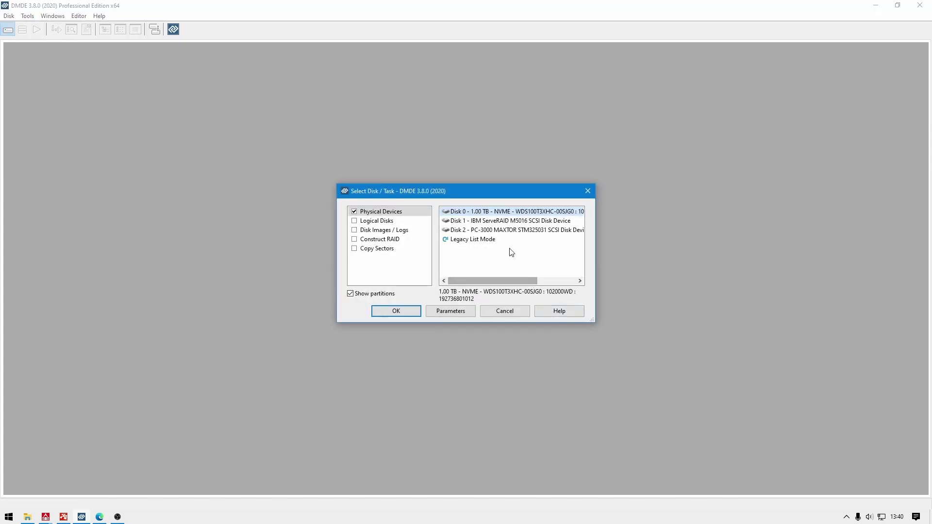
{"action": "left_click", "coordinate": [511, 231]}
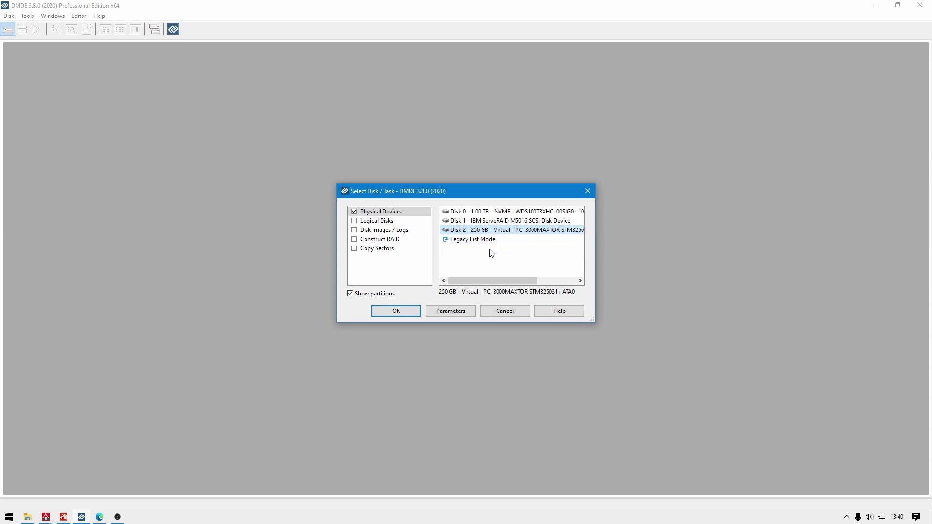
{"action": "left_click", "coordinate": [399, 311]}
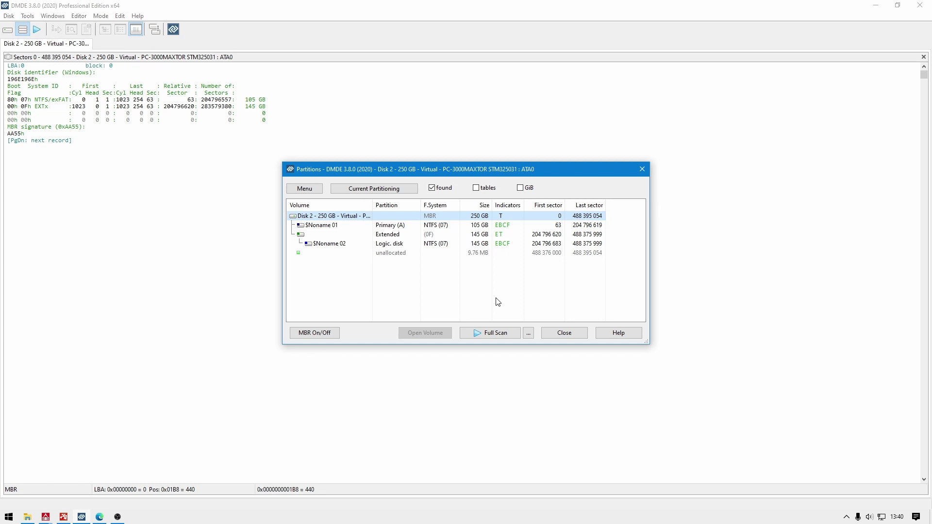
{"action": "left_click", "coordinate": [566, 333]}
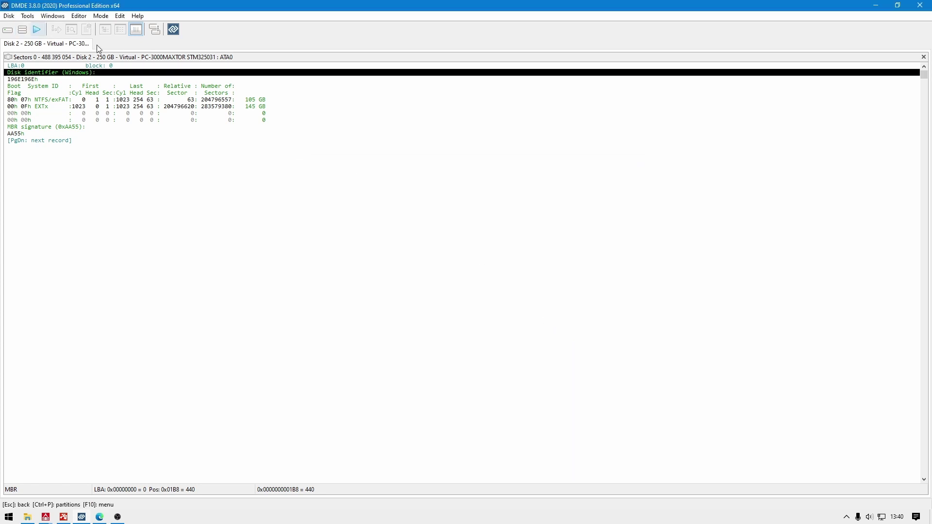
{"action": "left_click", "coordinate": [924, 57]}
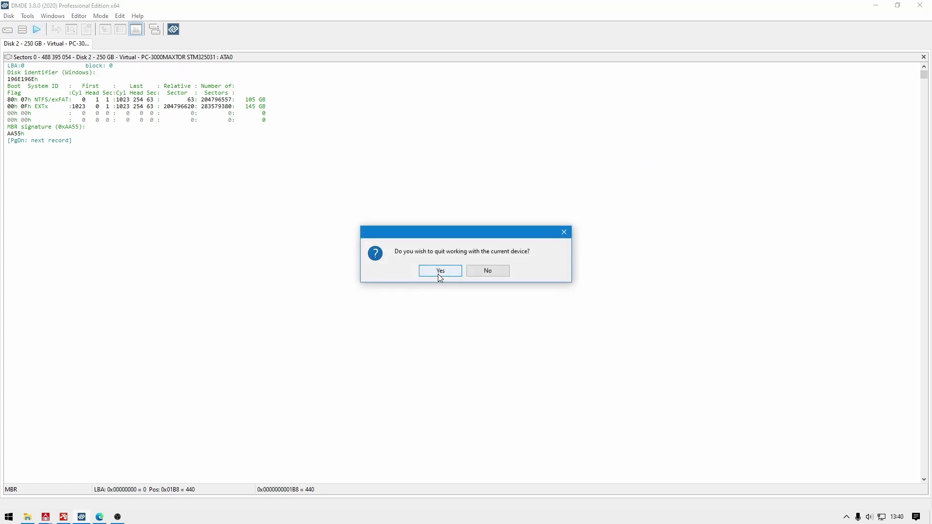
{"action": "left_click", "coordinate": [439, 271]}
Start Copy Sectors and choose Disk 2, the 250 GB PC-3000 MAXTOR device, as the source.
{"action": "left_click", "coordinate": [28, 17]}
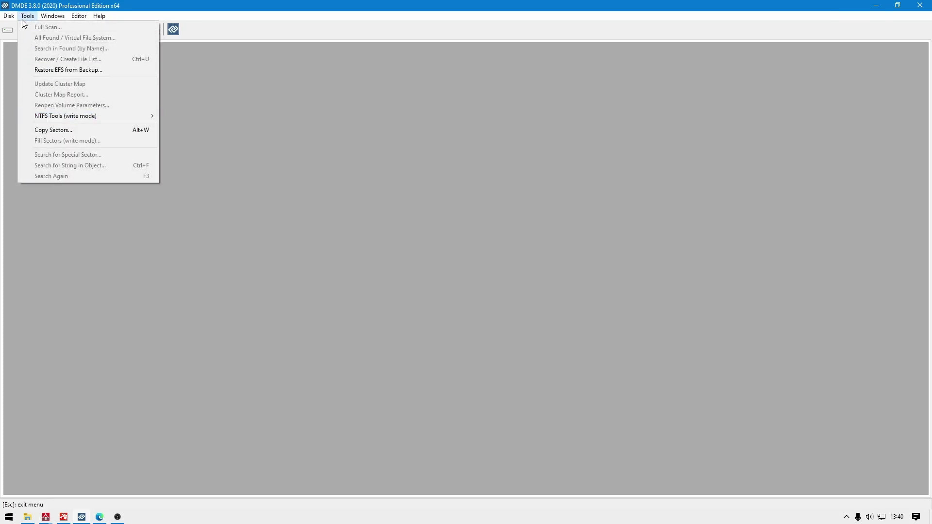
{"action": "left_click", "coordinate": [51, 131]}
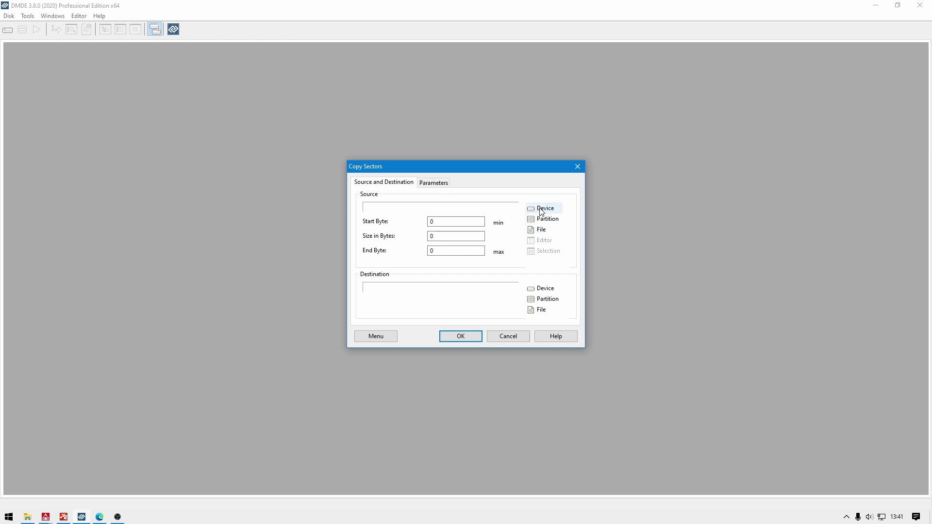
{"action": "left_click", "coordinate": [542, 212]}
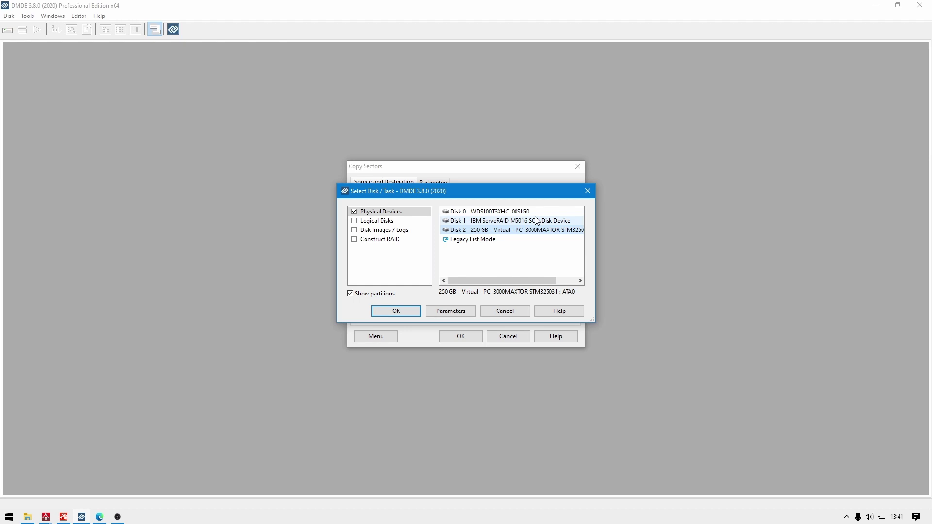
{"action": "double_click", "coordinate": [534, 230]}
{"action": "key", "text": "Tab"}
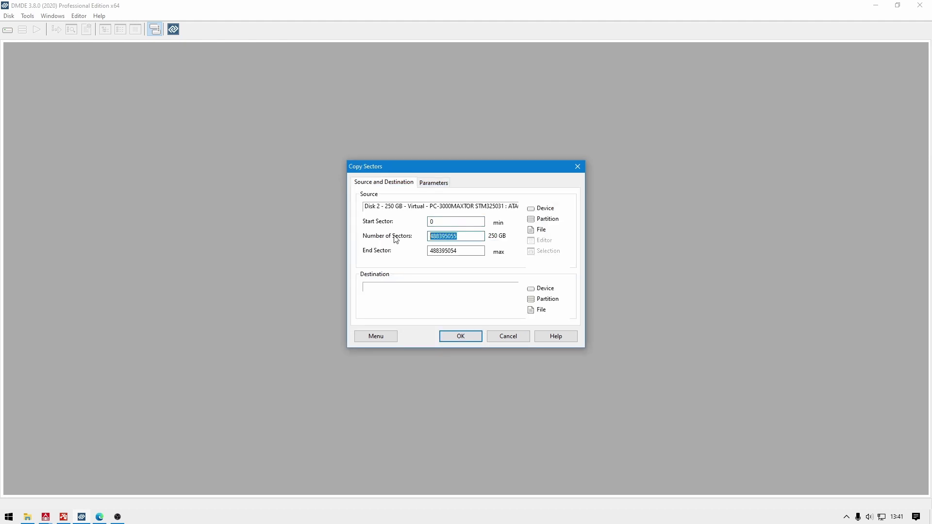
Try a shortened source range of 4883 sectors, and reselect the source device to restore the full range.
{"action": "key", "text": "shift+Tab"}
{"action": "key", "text": "Tab"}
{"action": "key", "text": "BackSpace"}
{"action": "type", "text": "48839505"}
{"action": "key", "text": "BackSpace"}
{"action": "key", "text": "BackSpace"}
{"action": "key", "text": "BackSpace"}
{"action": "key", "text": "BackSpace"}
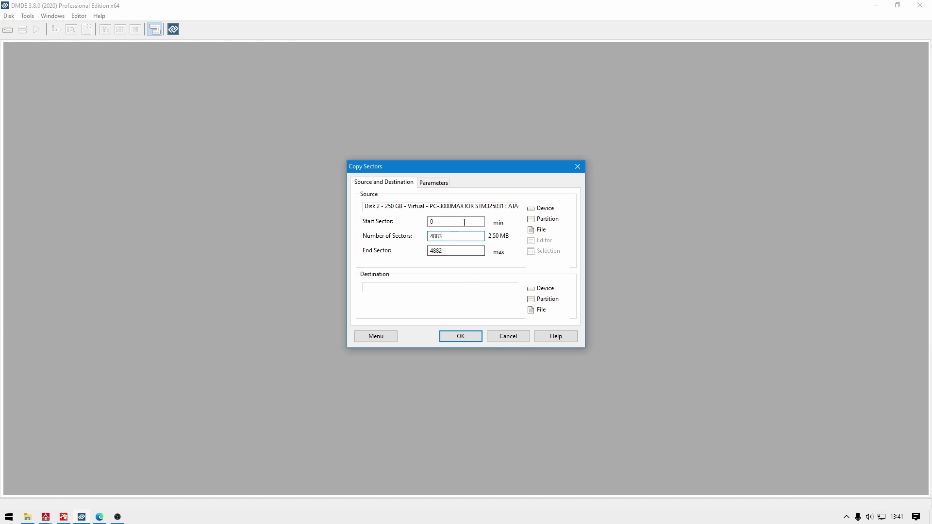
{"action": "left_click", "coordinate": [543, 209]}
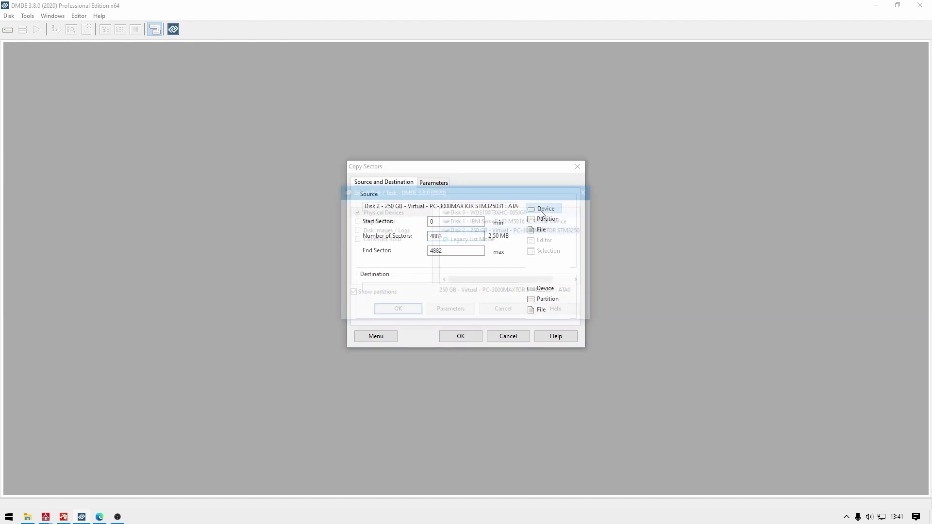
Choose a file as the copy destination and create and open a new folder named 2590 on RAID6 (D:).
{"action": "left_click", "coordinate": [540, 310]}
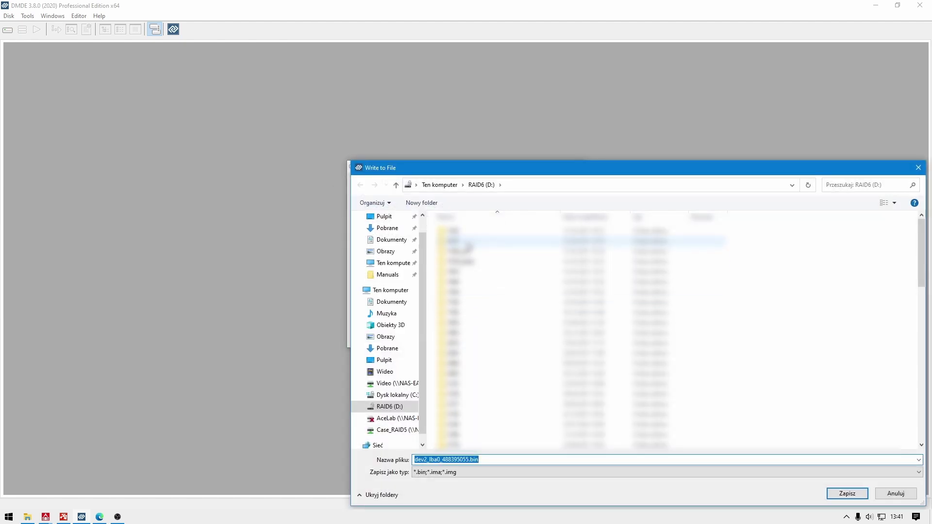
{"action": "right_click", "coordinate": [776, 333]}
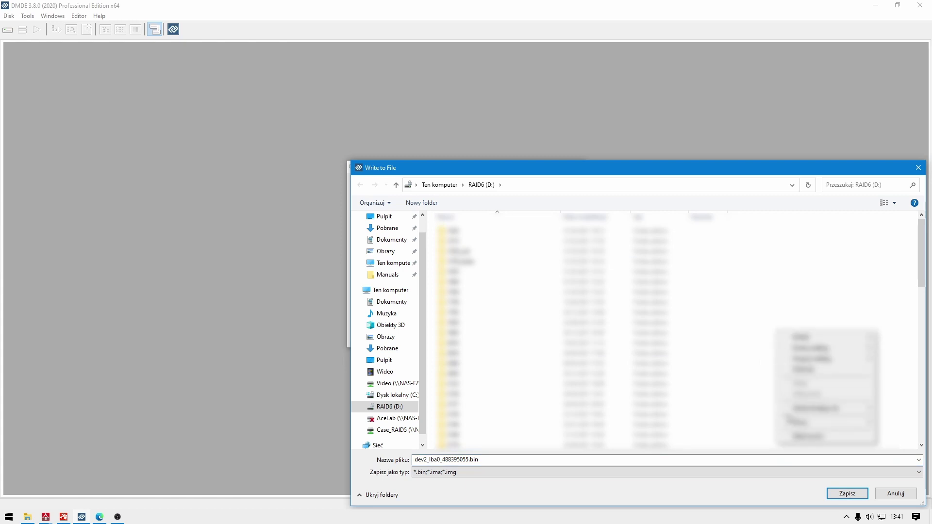
{"action": "mouse_move", "coordinate": [790, 424]}
{"action": "left_click", "coordinate": [694, 311]}
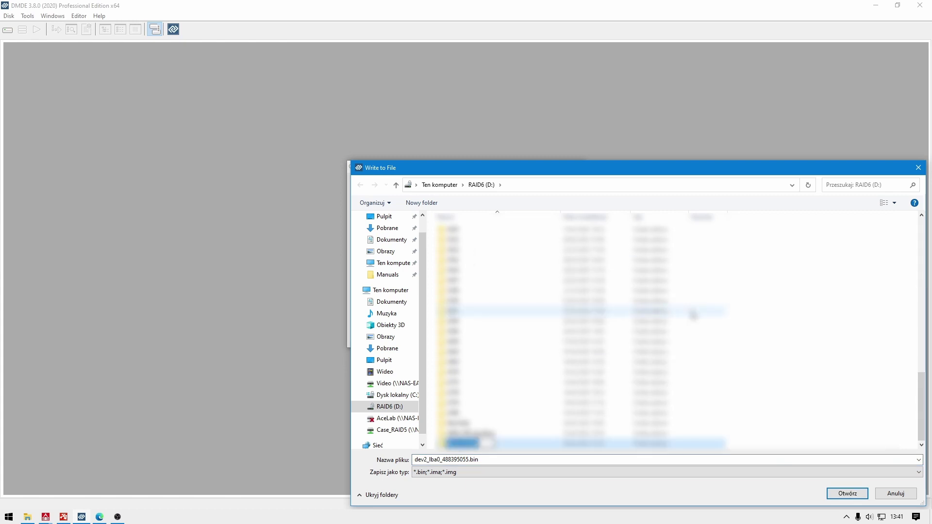
{"action": "type", "text": "123"}
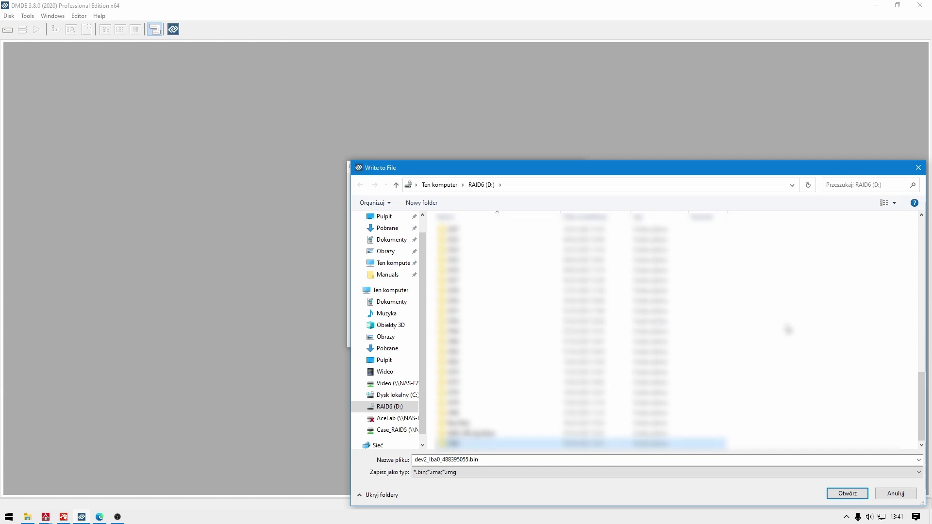
{"action": "double_click", "coordinate": [474, 444]}
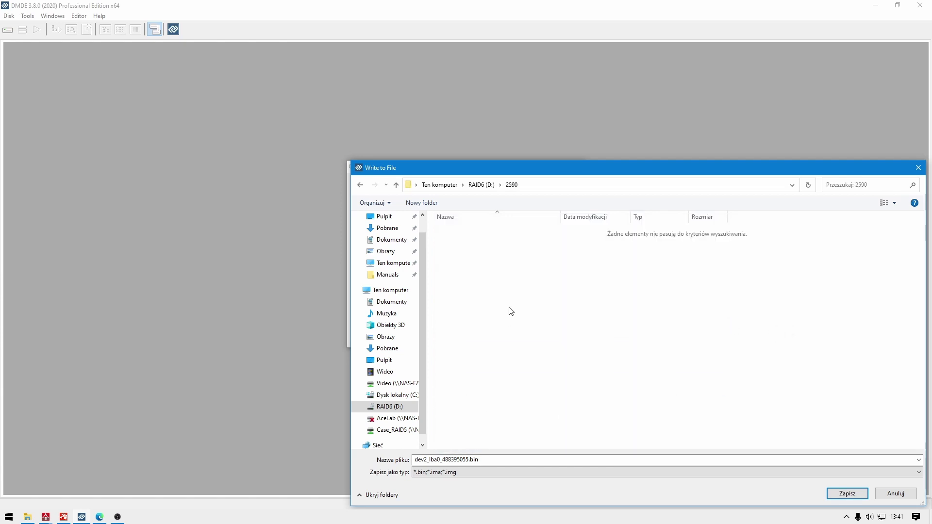
Name the destination file image.bin and save it in folder 2590.
{"action": "left_click", "coordinate": [455, 459]}
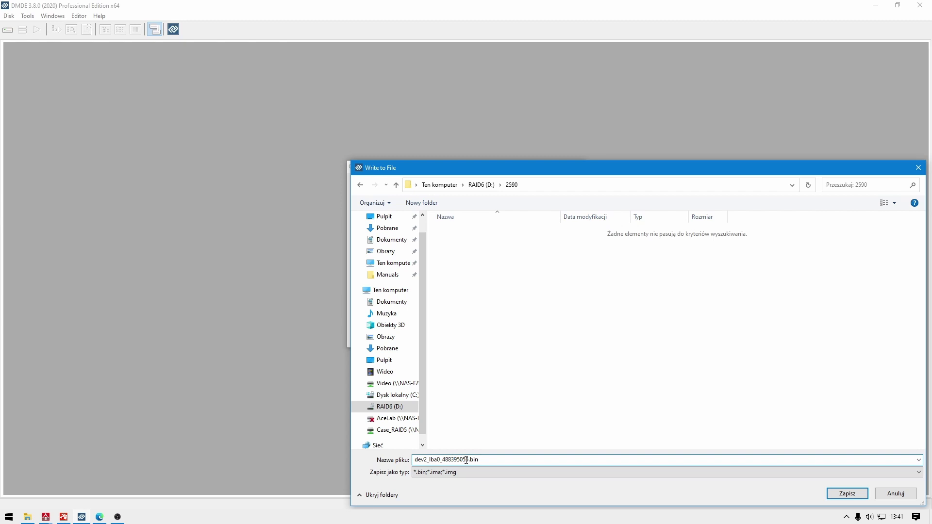
{"action": "double_click", "coordinate": [466, 460]}
{"action": "key", "text": "BackSpace"}
{"action": "type", "text": "image"}
{"action": "key", "text": "Return"}
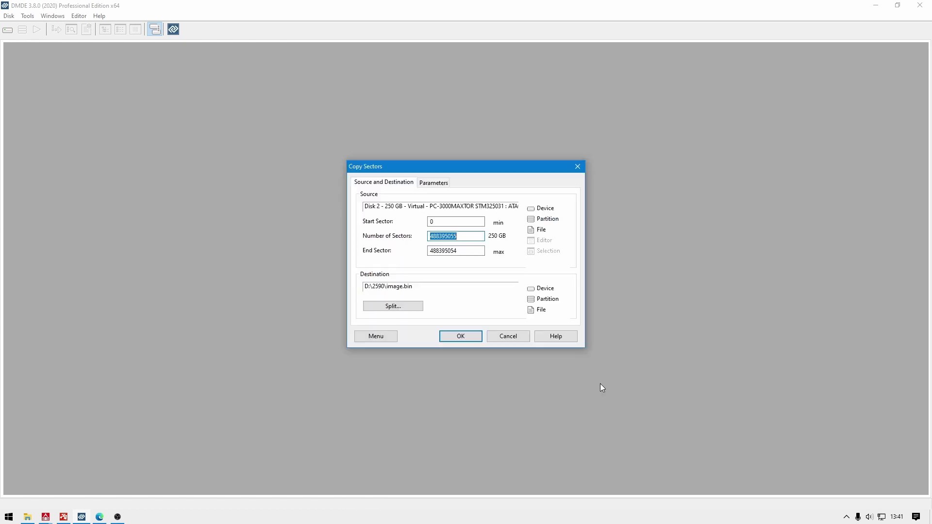
Enable a log file for the sector copy and save it as log.log in folder D:\2590.
{"action": "left_click", "coordinate": [433, 185]}
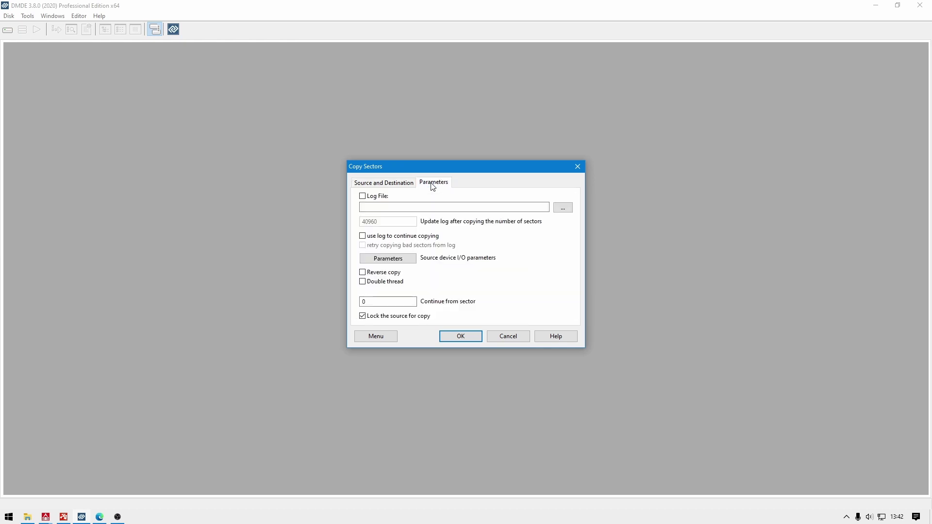
{"action": "left_click", "coordinate": [363, 197]}
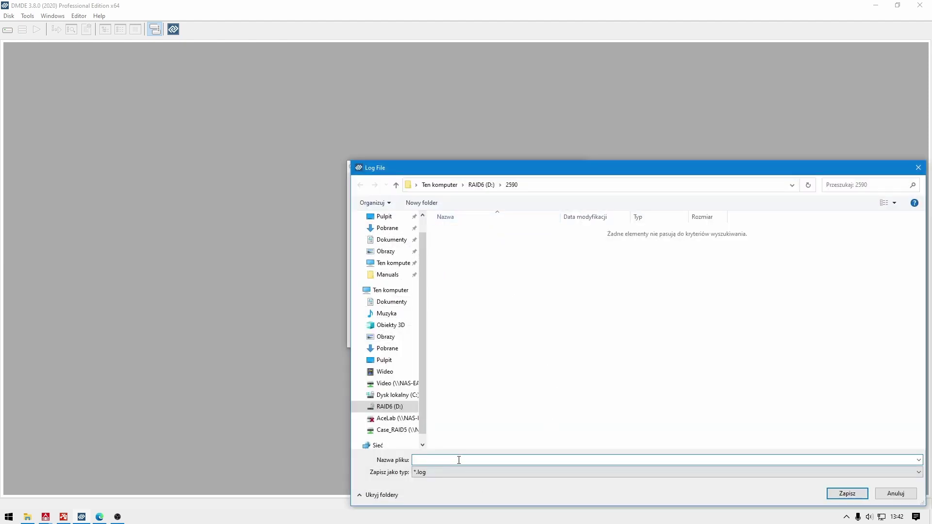
{"action": "type", "text": "log"}
{"action": "left_click", "coordinate": [846, 493]}
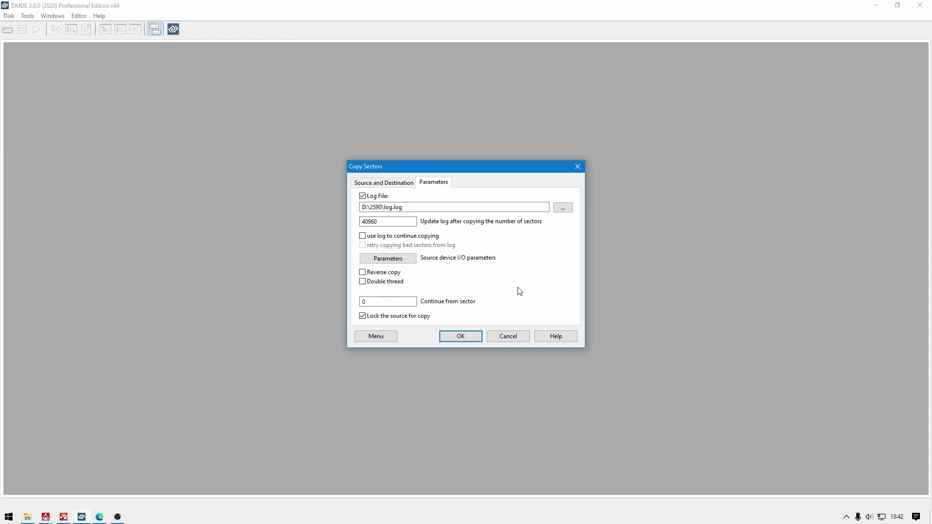
Try a jump of 1000 sectors after an error with read back after jump in the source device I/O parameters.
{"action": "left_click", "coordinate": [388, 258]}
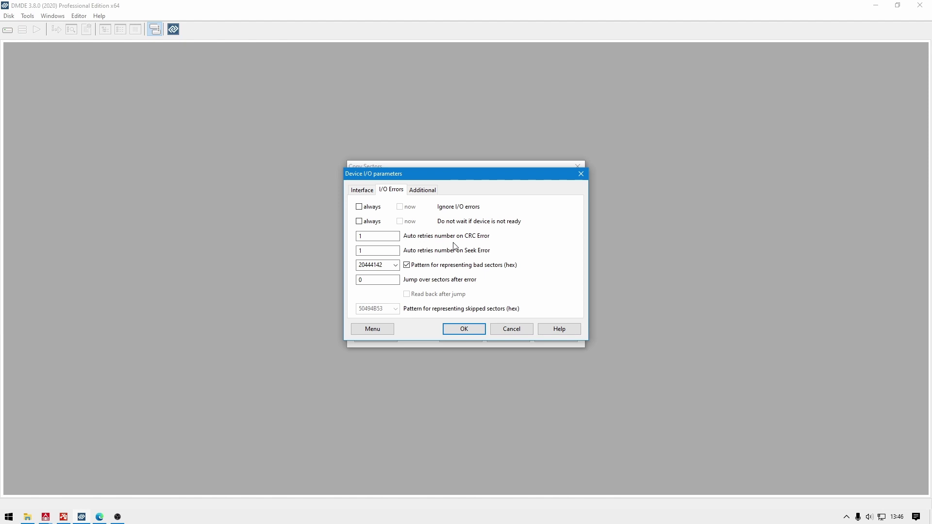
{"action": "double_click", "coordinate": [386, 265]}
{"action": "double_click", "coordinate": [372, 282]}
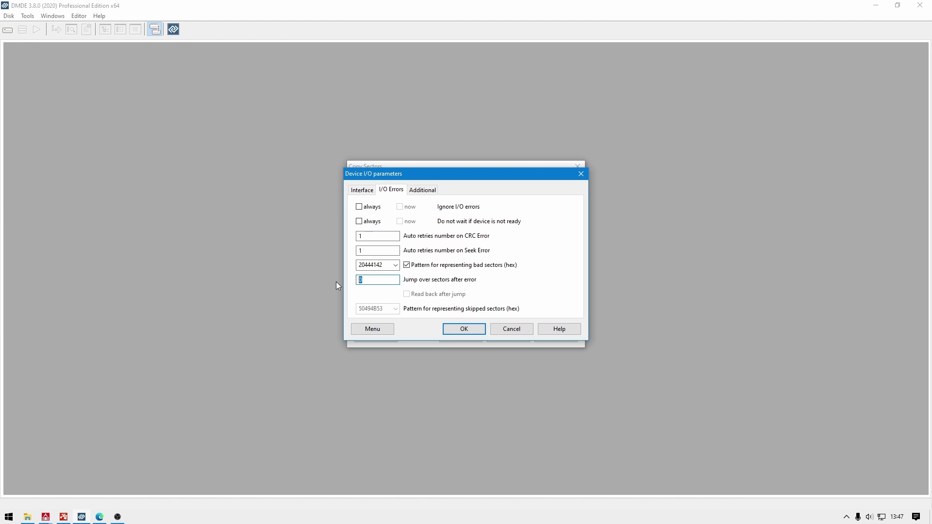
{"action": "type", "text": "1000"}
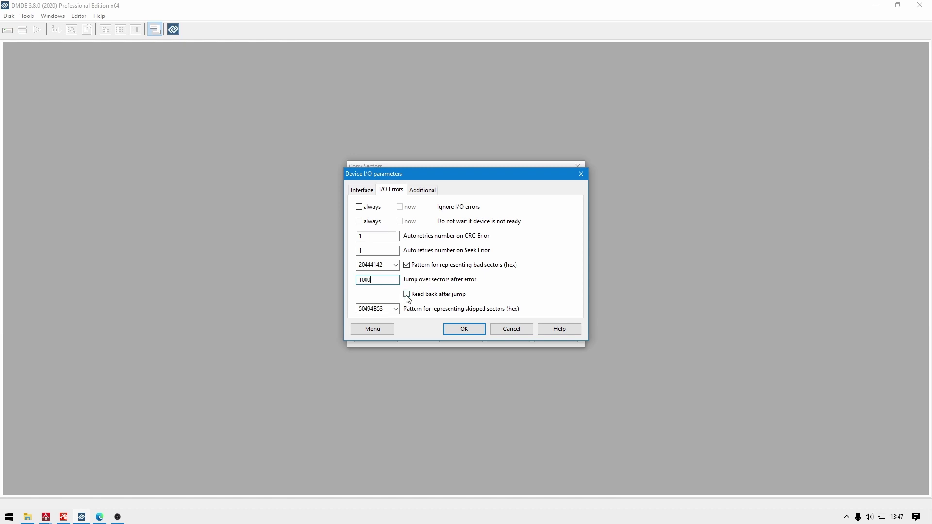
{"action": "left_click", "coordinate": [406, 296]}
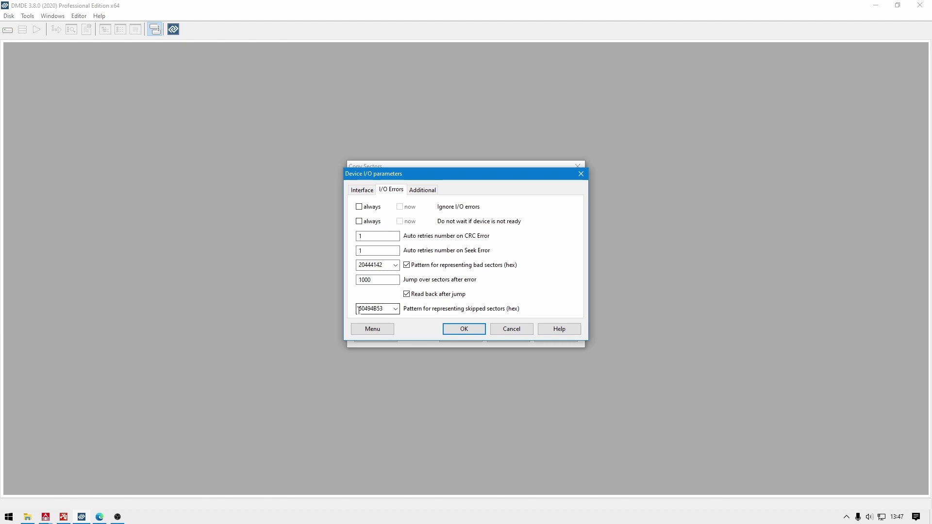
{"action": "double_click", "coordinate": [387, 309]}
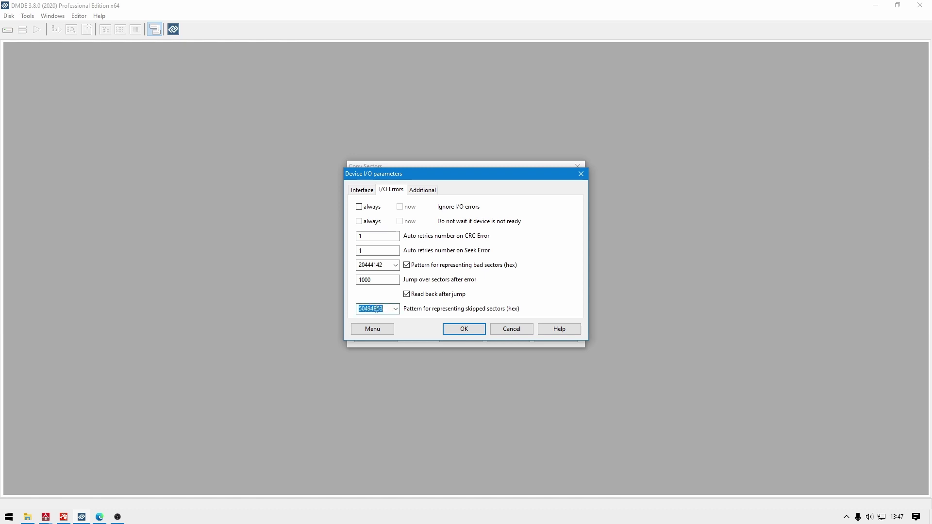
Review the interface and additional I/O parameters, try I/O buffer sizes of 32 and 8 sectors, and restore 256.
{"action": "left_click", "coordinate": [362, 191]}
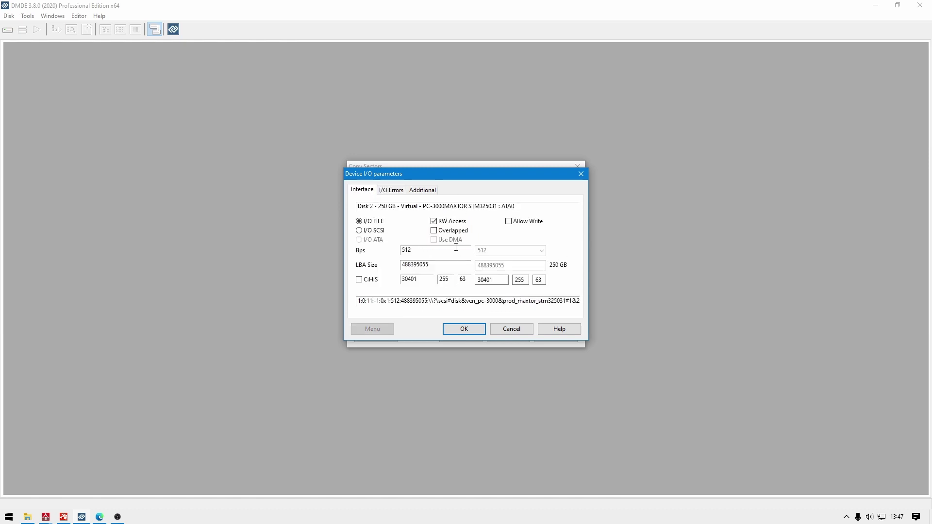
{"action": "left_click", "coordinate": [429, 195]}
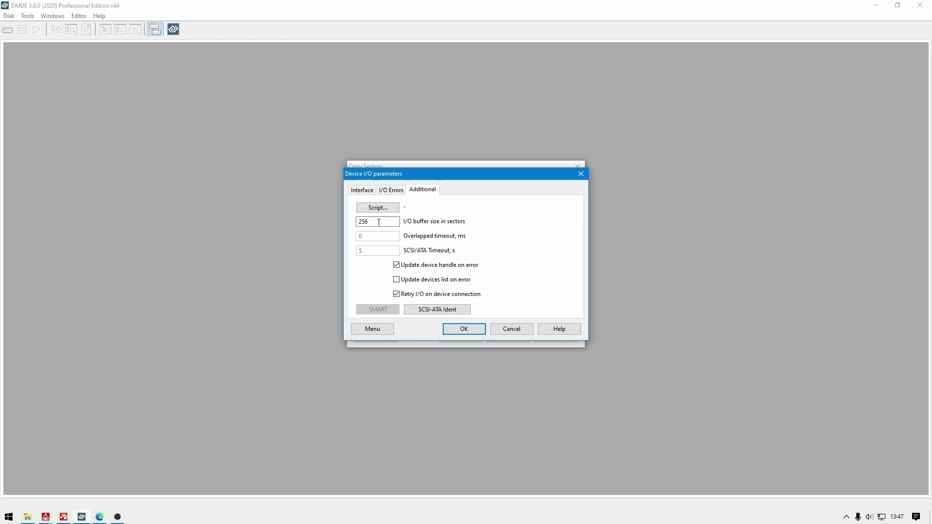
{"action": "left_click_drag", "start_coordinate": [379, 223], "coordinate": [331, 221]}
{"action": "type", "text": "32"}
{"action": "key", "text": "BackSpace"}
{"action": "key", "text": "BackSpace"}
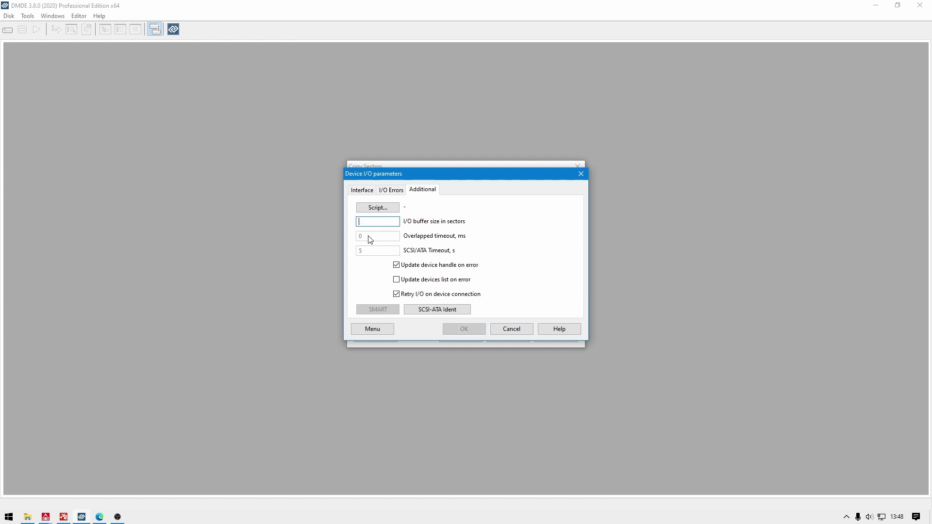
{"action": "type", "text": "8"}
{"action": "key", "text": "BackSpace"}
{"action": "type", "text": "256"}
Disable read back after jump, set the jump over sectors after error to 0 and accept the I/O parameters.
{"action": "left_click", "coordinate": [391, 192]}
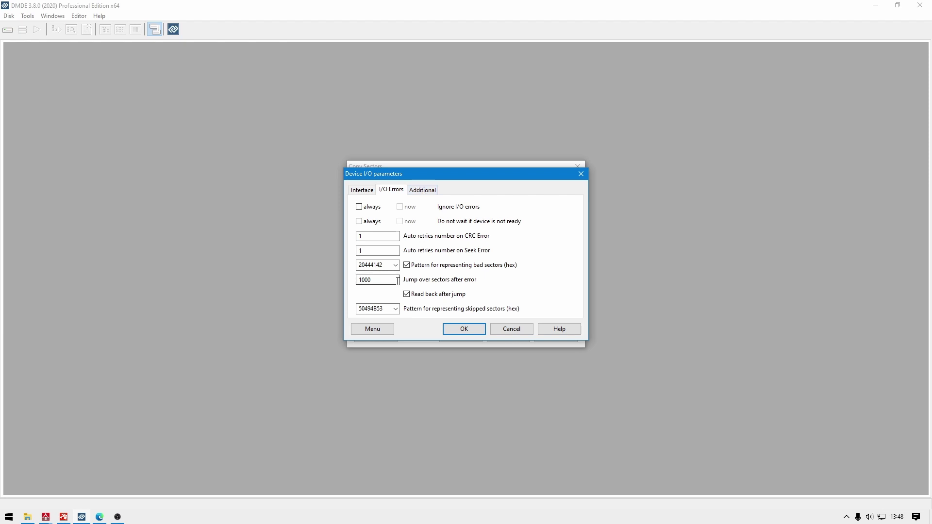
{"action": "left_click", "coordinate": [407, 294]}
{"action": "left_click", "coordinate": [408, 267]}
{"action": "left_click", "coordinate": [406, 265]}
{"action": "double_click", "coordinate": [378, 279]}
{"action": "type", "text": "0"}
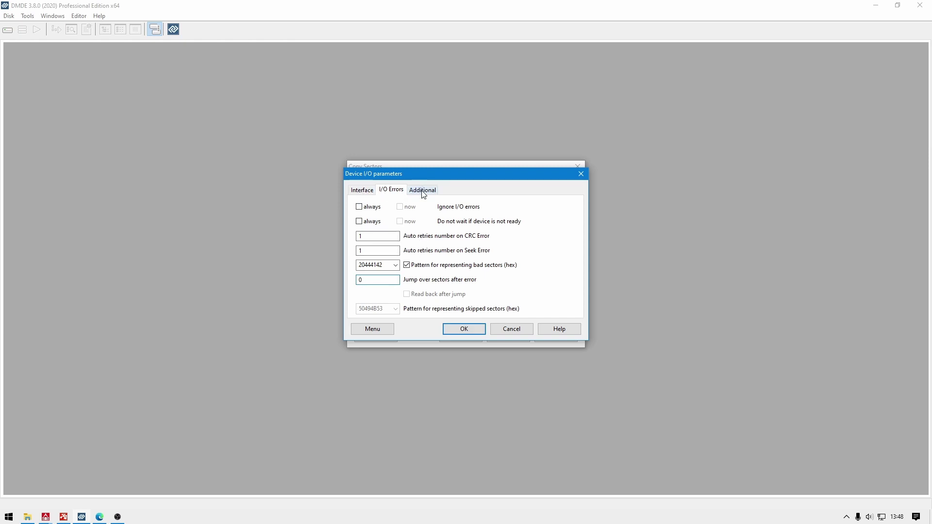
{"action": "left_click", "coordinate": [464, 329]}
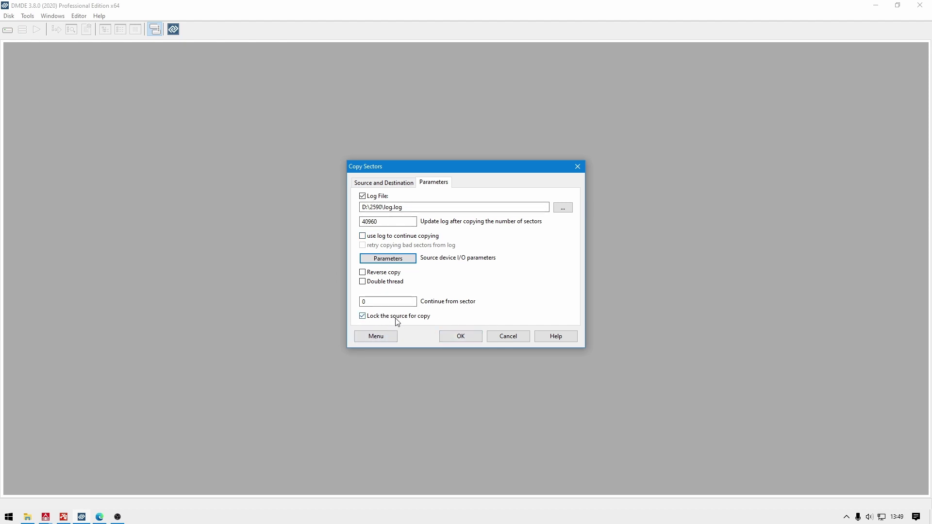
Run the sector copy to the image file, ignoring the read error at LBA 61 411 754, and dismiss the final report.
{"action": "left_click", "coordinate": [466, 338]}
{"action": "left_click", "coordinate": [424, 296]}
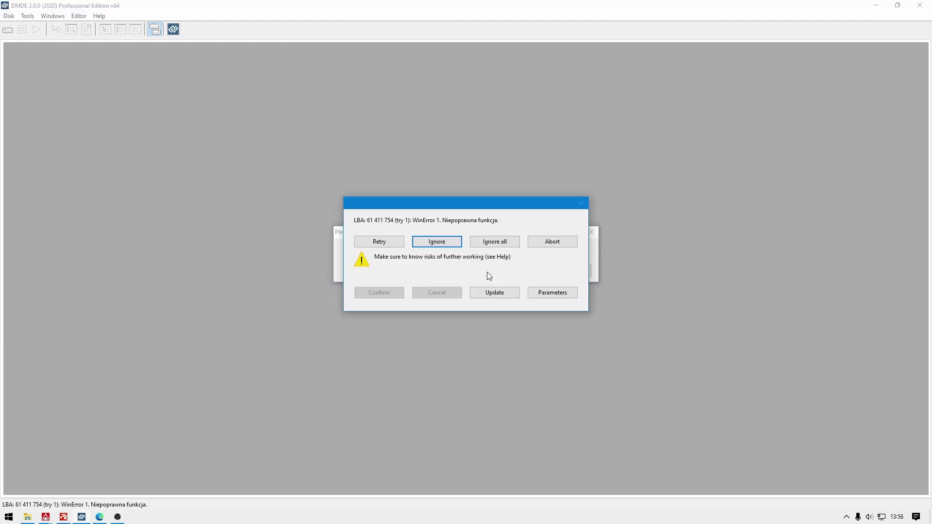
{"action": "left_click", "coordinate": [438, 243]}
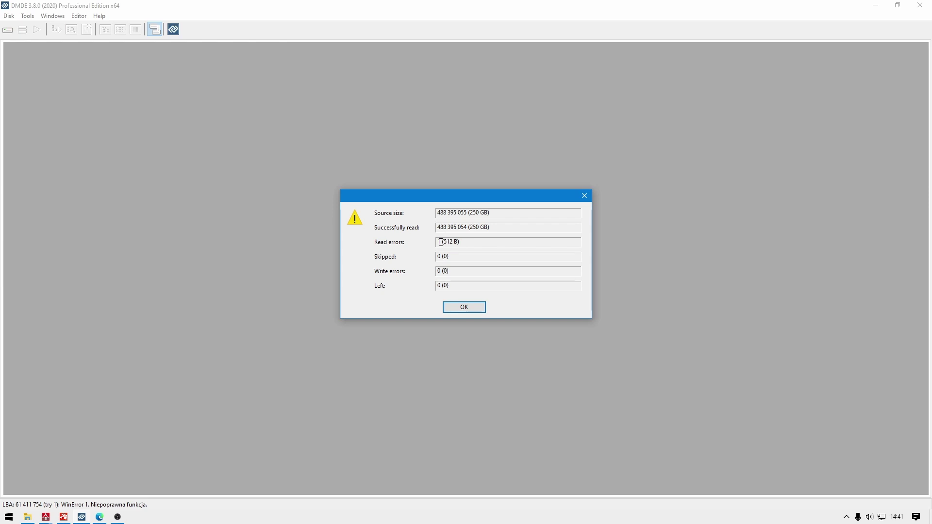
{"action": "left_click", "coordinate": [478, 313]}
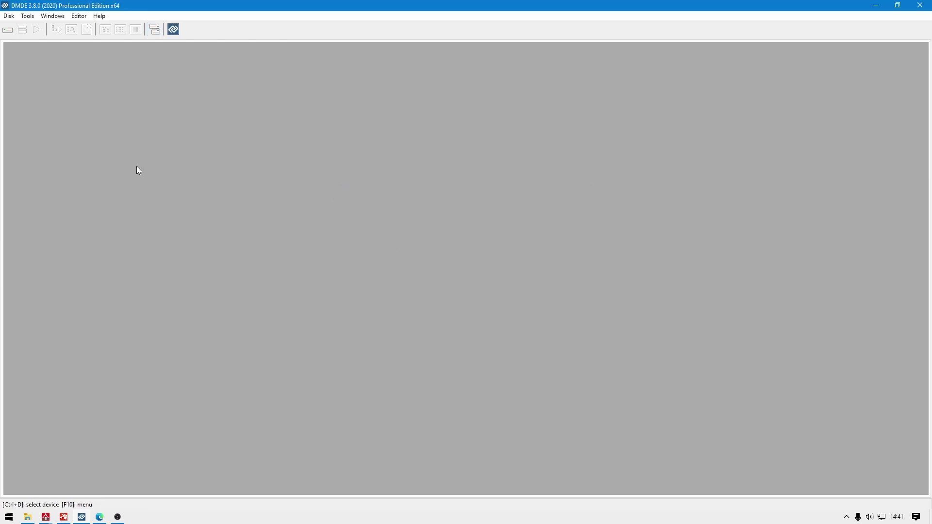
Open the disk image image.bin from folder D:\2590 as the device to analyse.
{"action": "left_click", "coordinate": [8, 31]}
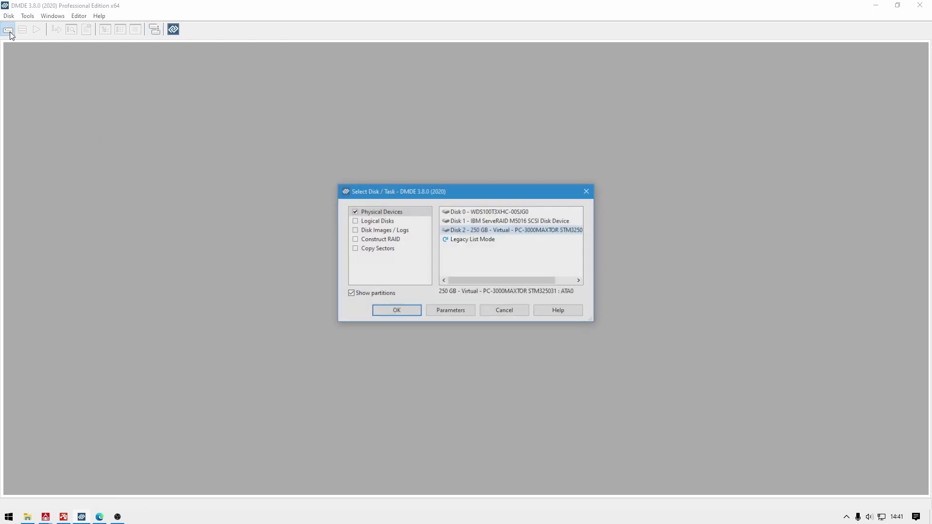
{"action": "left_click", "coordinate": [391, 231]}
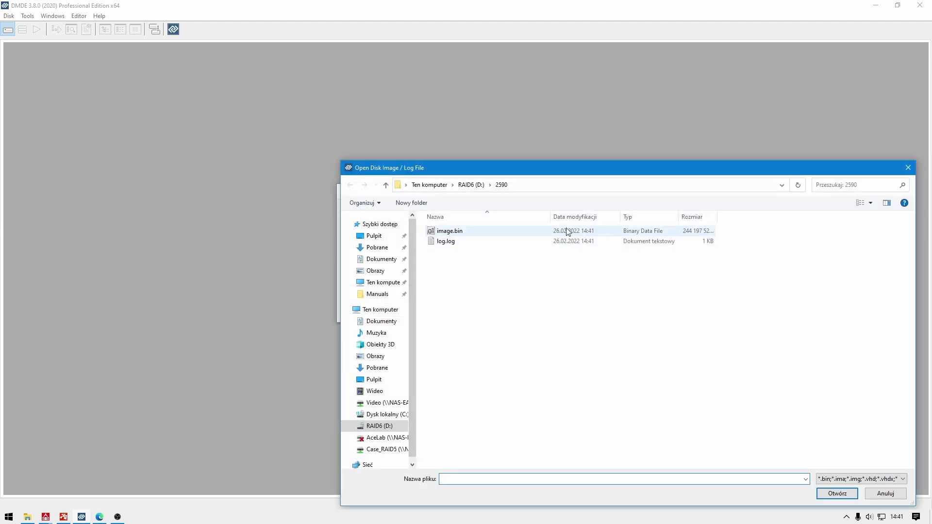
{"action": "double_click", "coordinate": [455, 233]}
{"action": "left_click", "coordinate": [408, 315]}
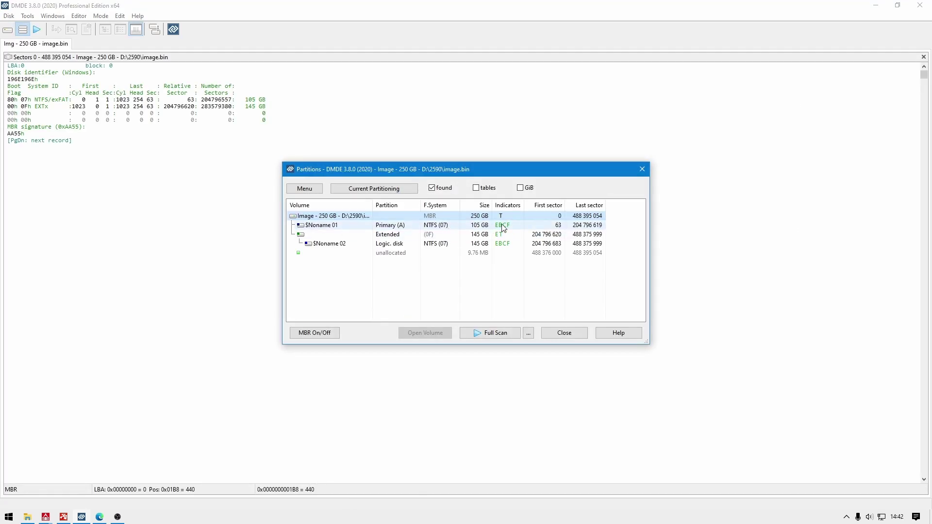
Inspect the boot sectors of both NTFS partitions in the image and open the 145 GB volume $Noname 02.
{"action": "left_click", "coordinate": [503, 228]}
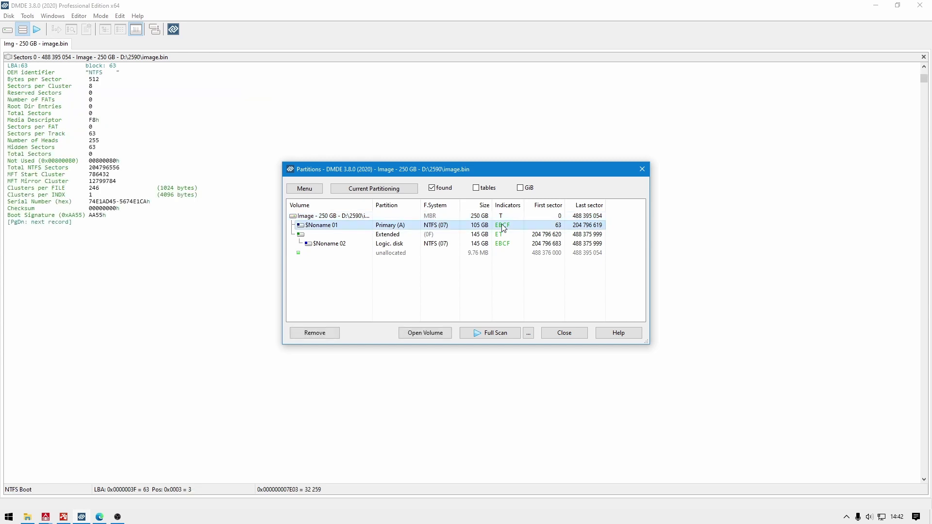
{"action": "left_click", "coordinate": [505, 246]}
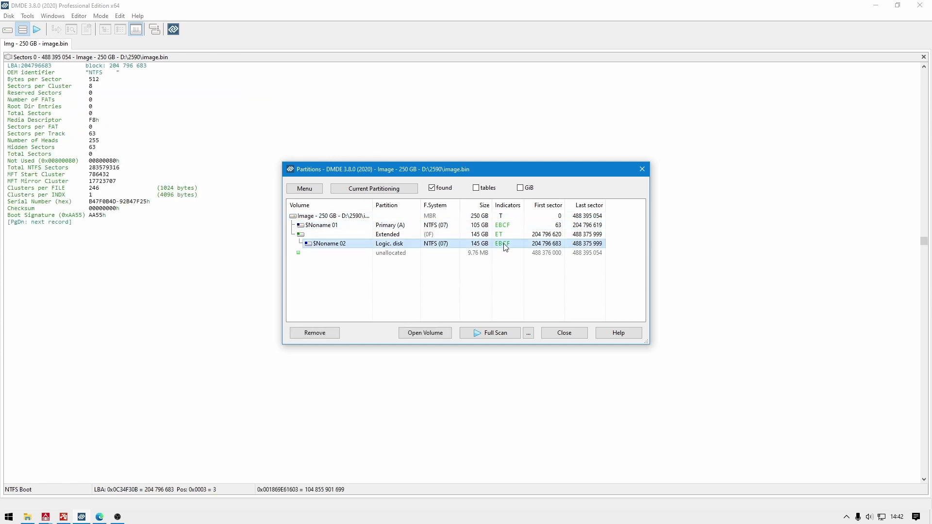
{"action": "double_click", "coordinate": [505, 245]}
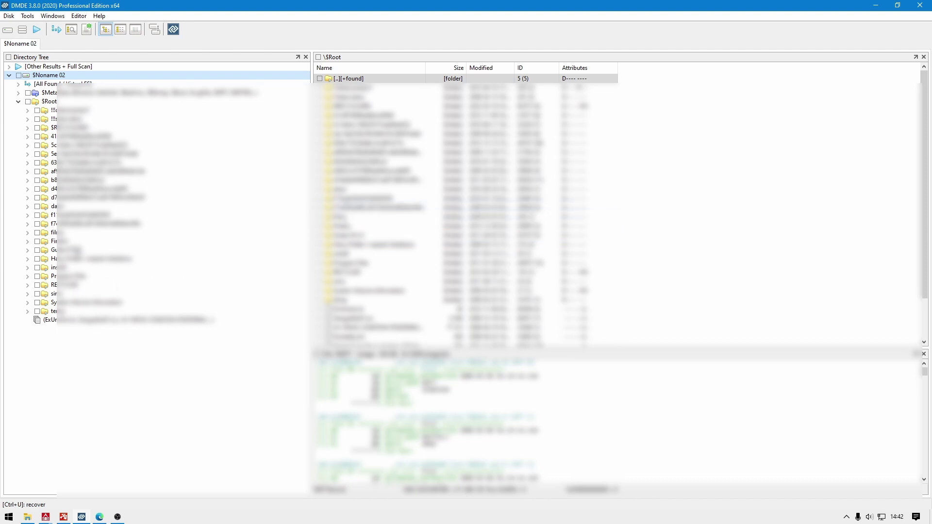
Browse the root folders of $Noname 02, including dane and Guitar Pro 6, to check the directory structure.
{"action": "left_click", "coordinate": [202, 206]}
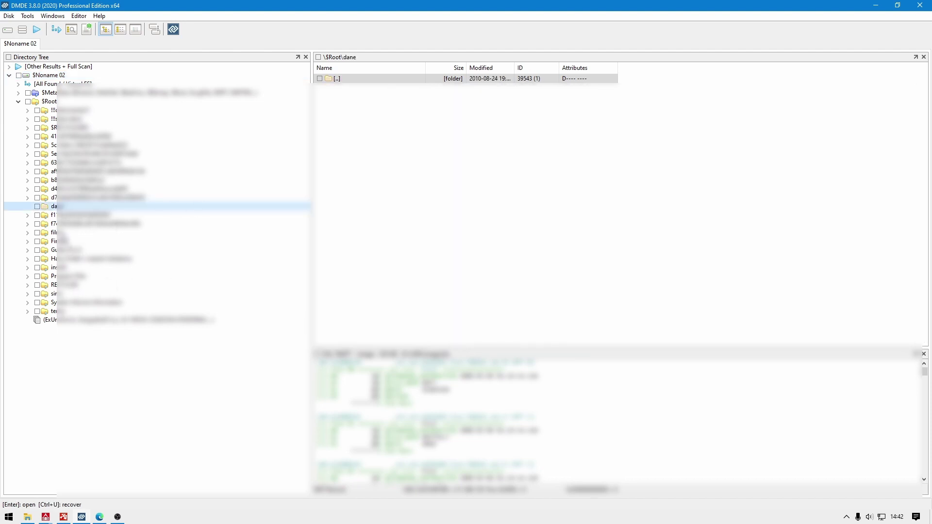
{"action": "left_click", "coordinate": [62, 236]}
{"action": "double_click", "coordinate": [61, 234]}
{"action": "double_click", "coordinate": [60, 259]}
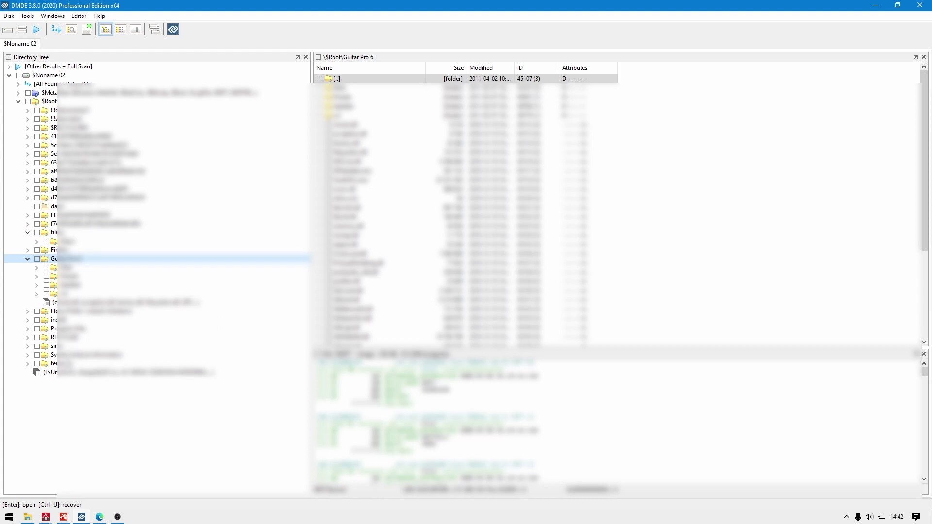
Open the DCIM\102NIKON photo folder in $Noname 02 and preview some of its pictures to check file integrity.
{"action": "left_click", "coordinate": [60, 110]}
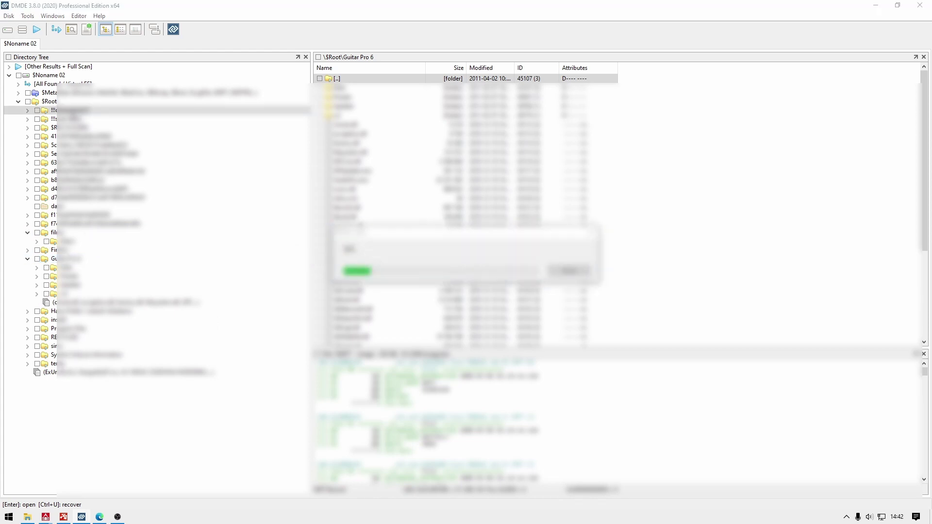
{"action": "right_click", "coordinate": [354, 143]}
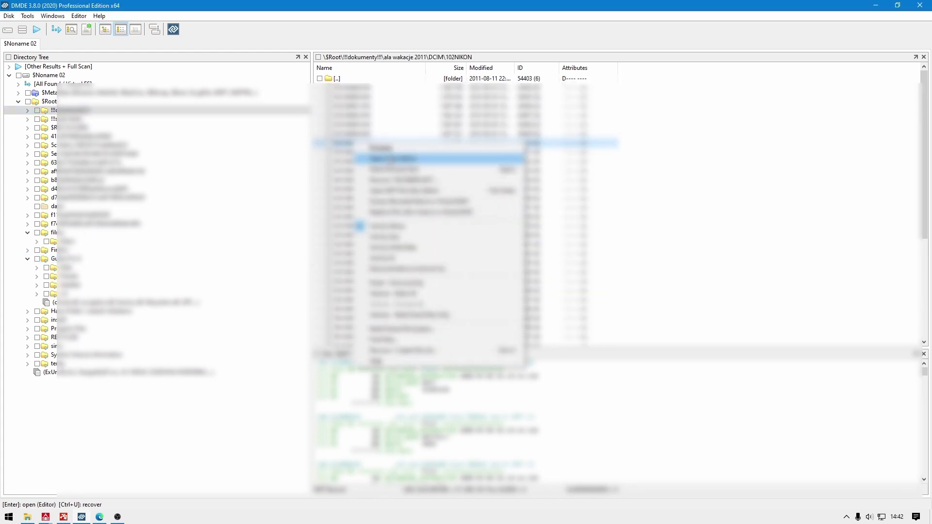
{"action": "left_click", "coordinate": [393, 158]}
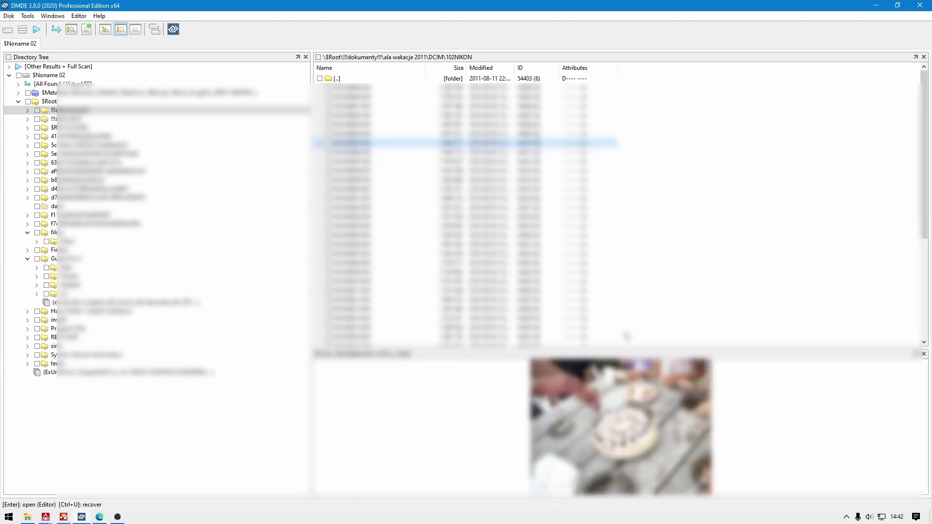
{"action": "right_click", "coordinate": [509, 226]}
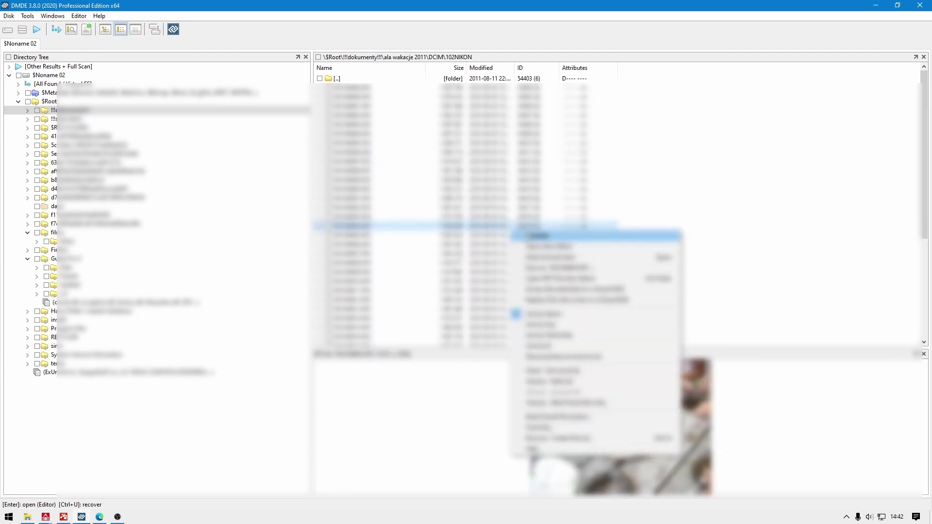
{"action": "left_click", "coordinate": [548, 241]}
{"action": "key", "text": "Escape"}
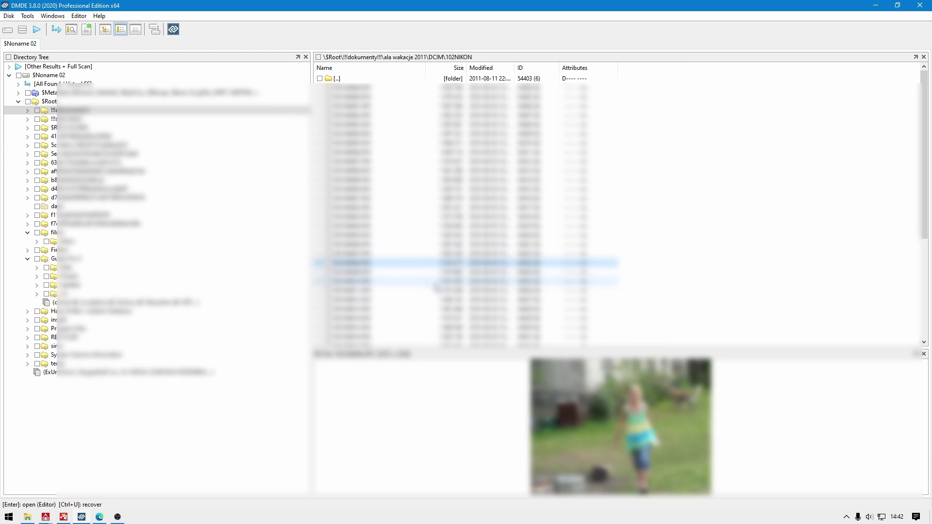
{"action": "left_click", "coordinate": [418, 319]}
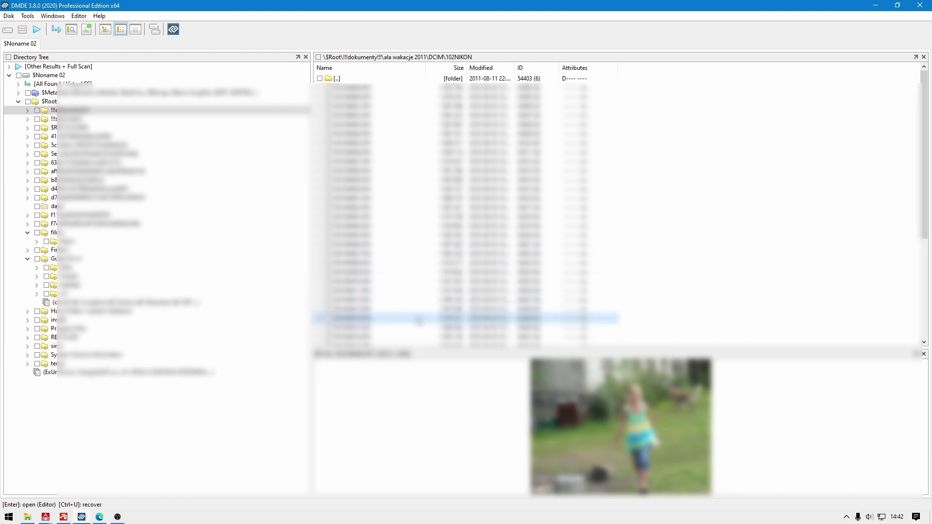
Open the 105 GB primary volume $Noname 01 and examine its POKUS and users\public folders.
{"action": "left_click", "coordinate": [23, 29]}
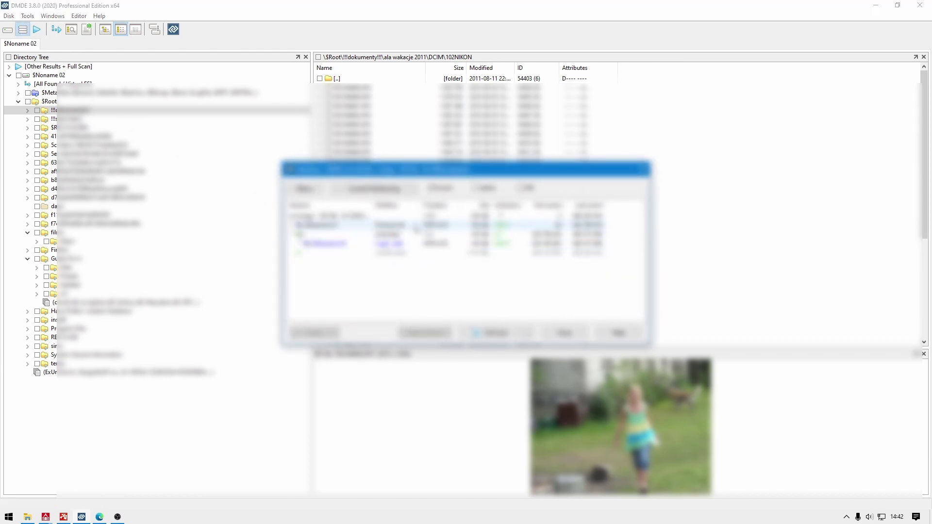
{"action": "double_click", "coordinate": [417, 230]}
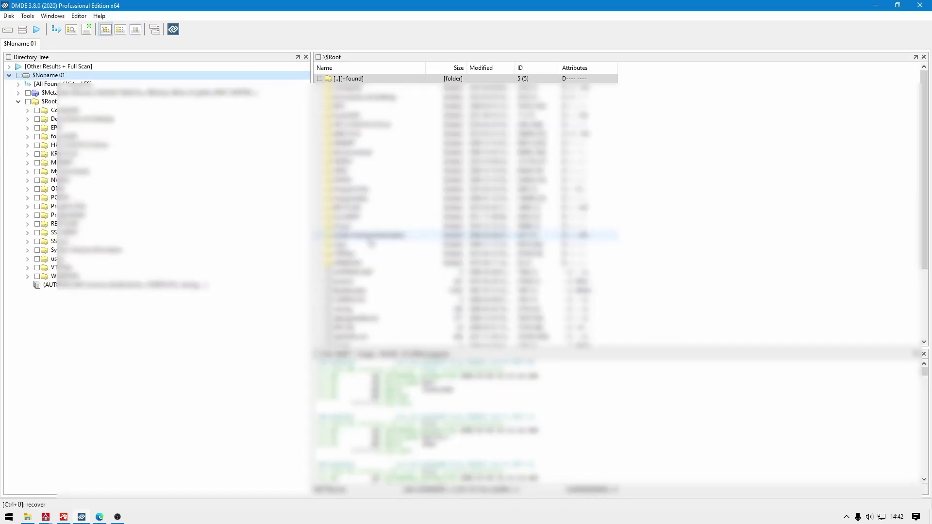
{"action": "left_click", "coordinate": [57, 197]}
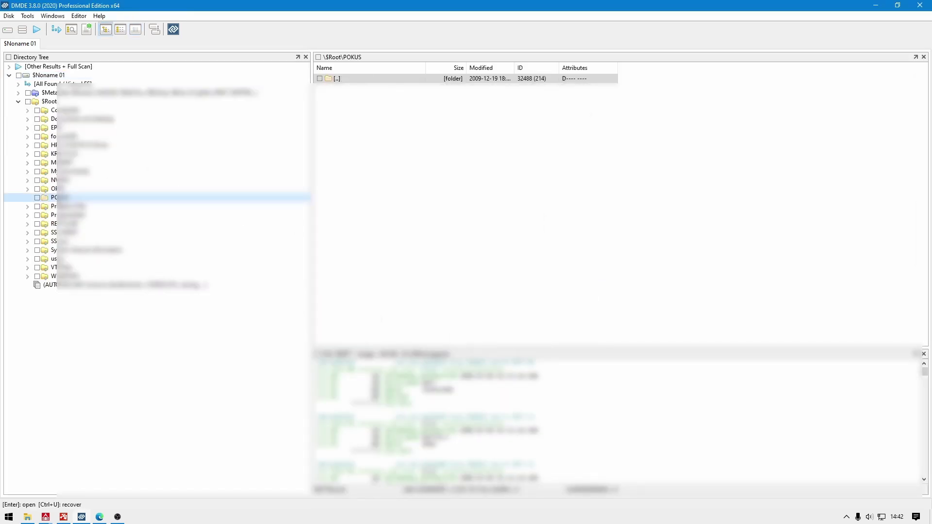
{"action": "double_click", "coordinate": [61, 260]}
{"action": "double_click", "coordinate": [66, 268]}
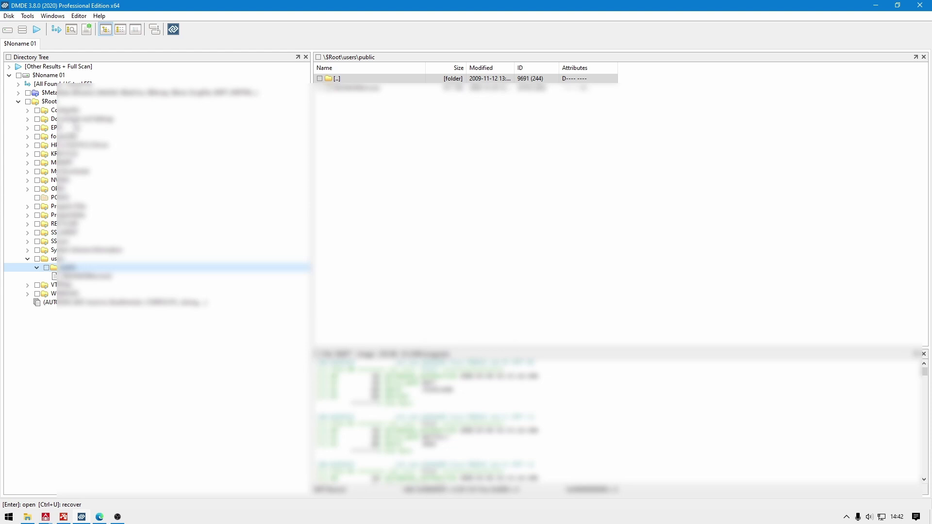
Examine user profile folders under Documents and Settings down to a Pulpit folder, and collapse the expanded profiles.
{"action": "double_click", "coordinate": [70, 119]}
{"action": "double_click", "coordinate": [70, 146]}
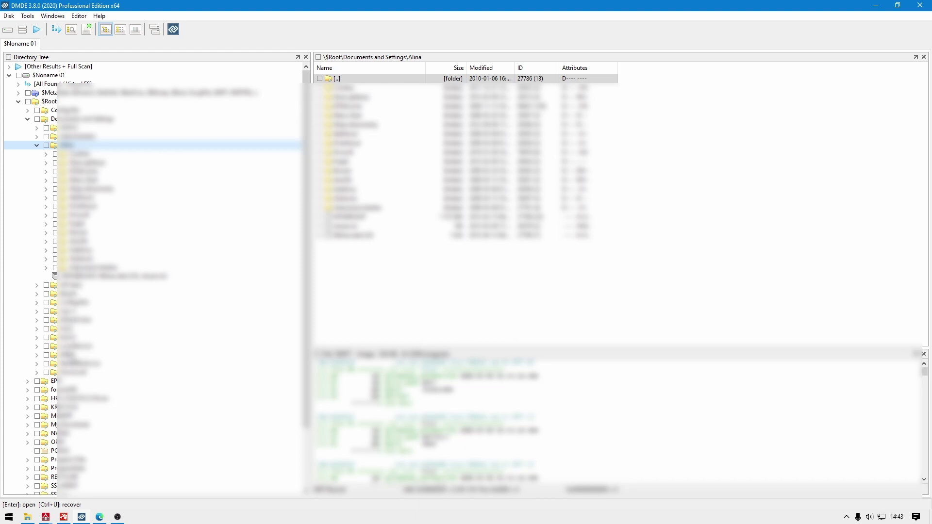
{"action": "double_click", "coordinate": [70, 338]}
{"action": "double_click", "coordinate": [78, 416]}
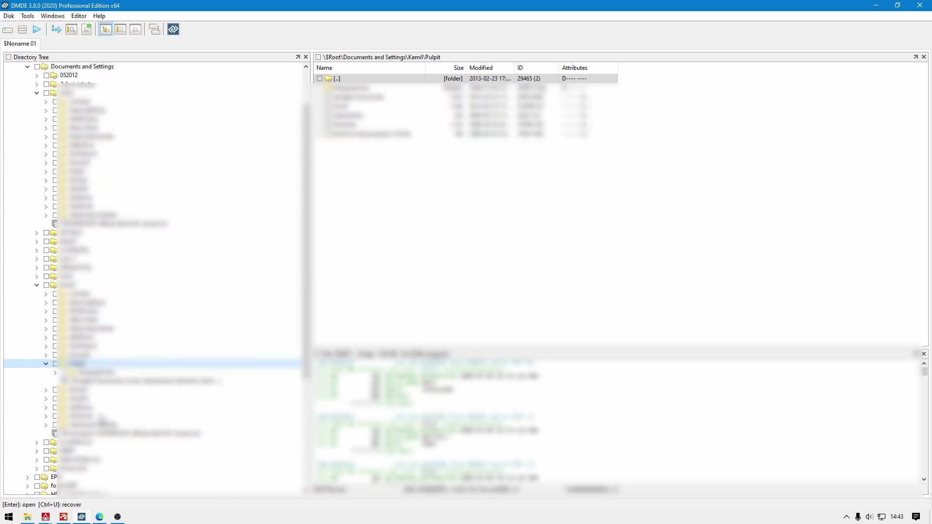
{"action": "left_click", "coordinate": [37, 286]}
{"action": "left_click", "coordinate": [37, 92]}
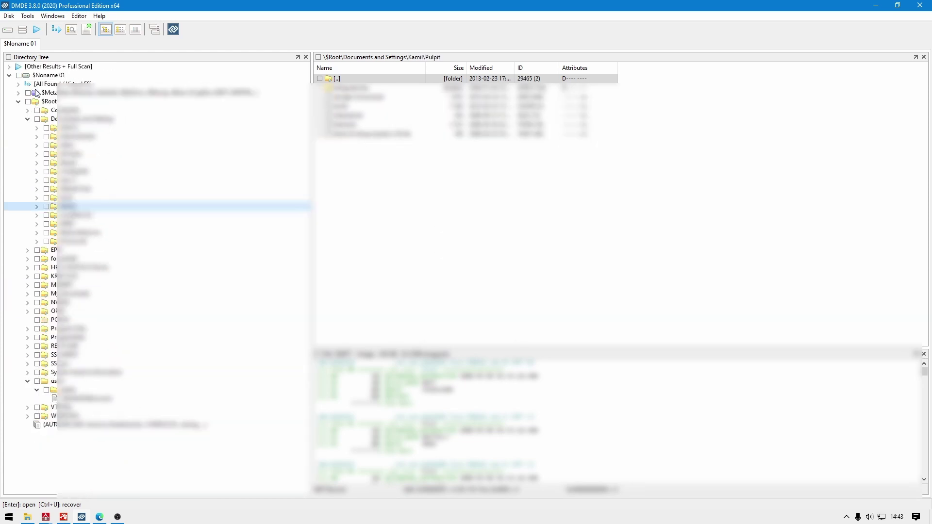
Open the 250 GB PC-3000 virtual Maxtor disk as a physical device and list the root of its primary volume $Noname 01.
{"action": "left_click", "coordinate": [7, 30]}
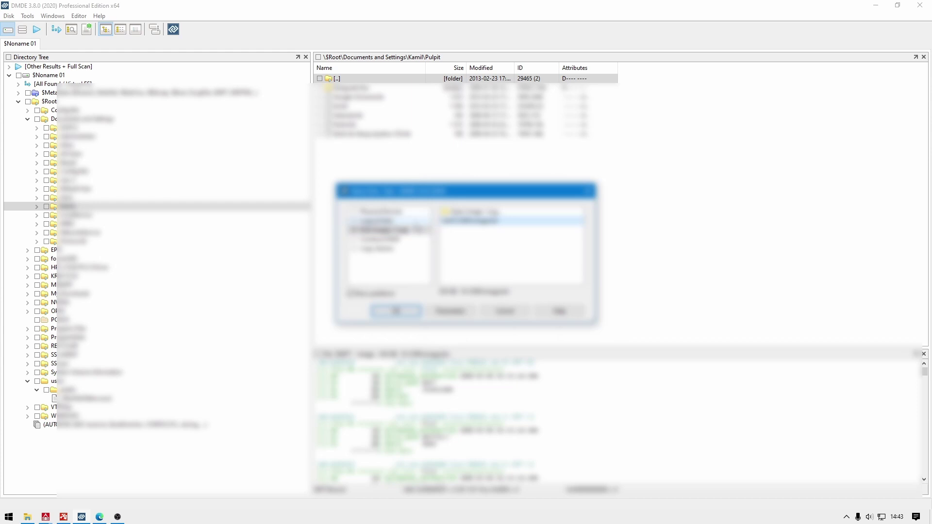
{"action": "left_click", "coordinate": [383, 212]}
{"action": "left_click", "coordinate": [466, 230]}
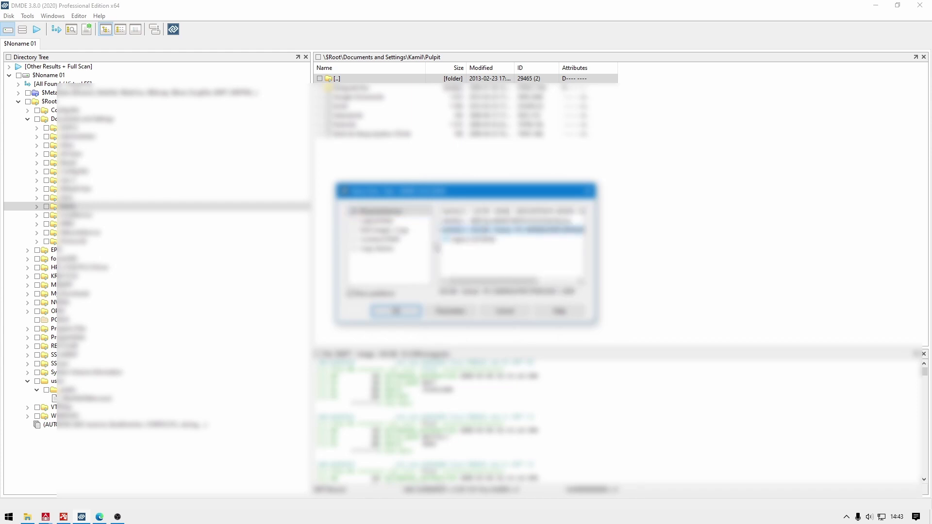
{"action": "left_click", "coordinate": [395, 311]}
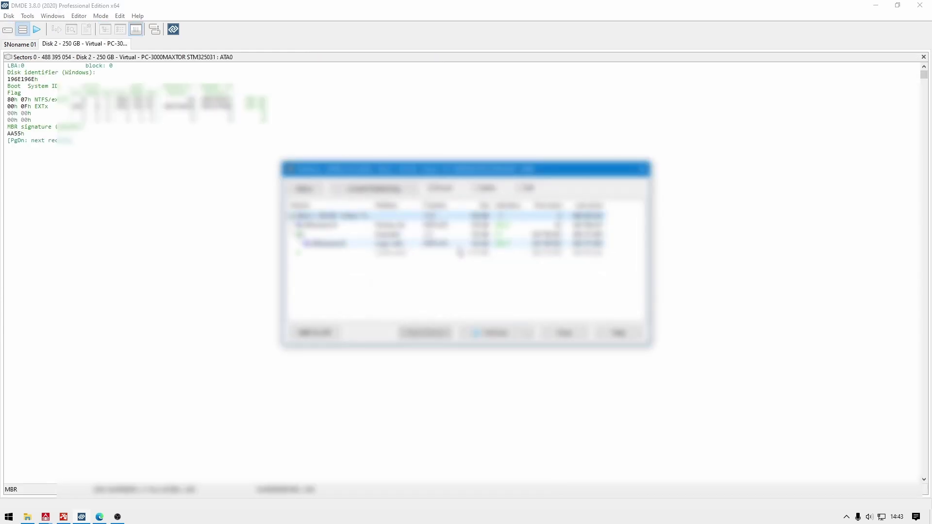
{"action": "double_click", "coordinate": [423, 226]}
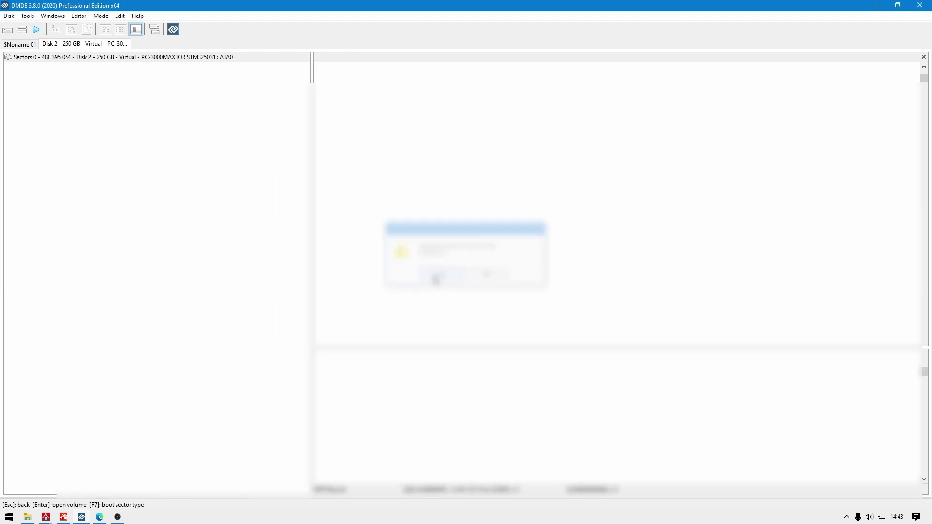
{"action": "left_click", "coordinate": [437, 275]}
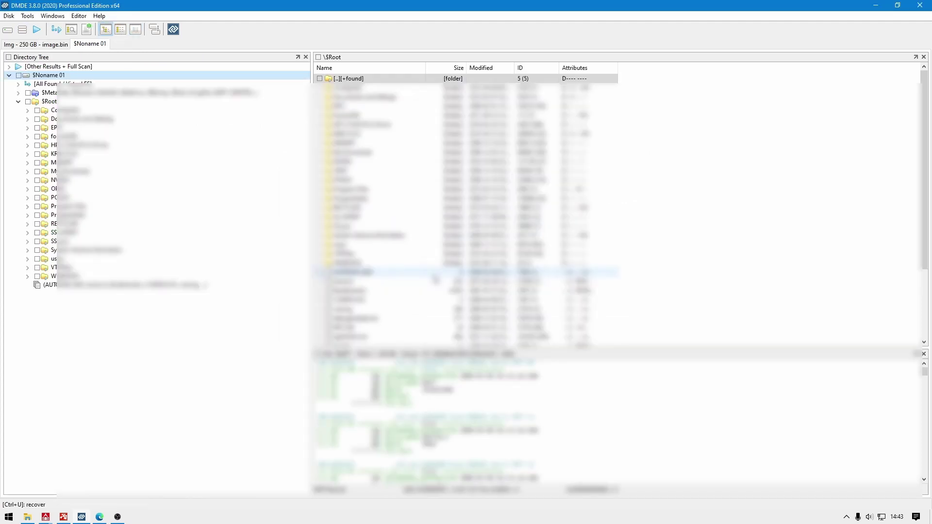
Open the logical volume $Noname 02 of the PC-3000 disk and compare it with the opened image.bin.
{"action": "left_click", "coordinate": [19, 44]}
{"action": "double_click", "coordinate": [445, 251]}
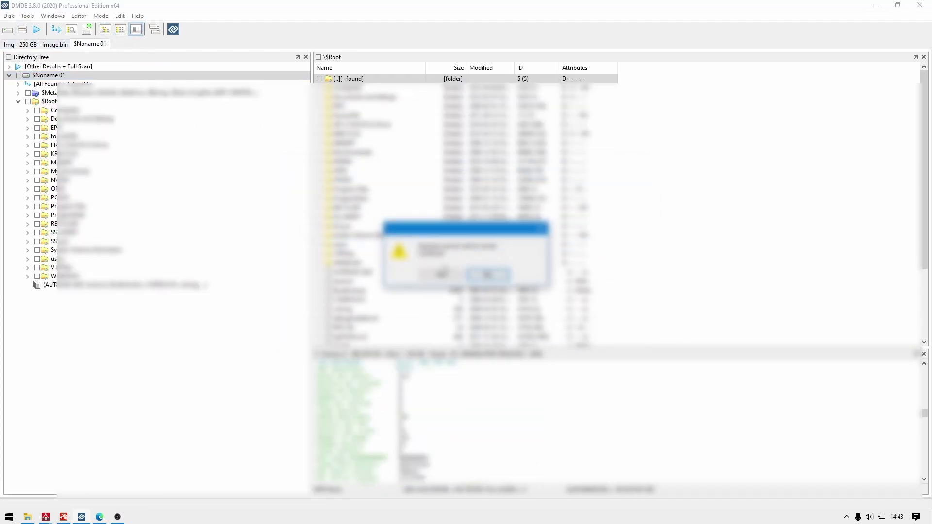
{"action": "left_click", "coordinate": [440, 274]}
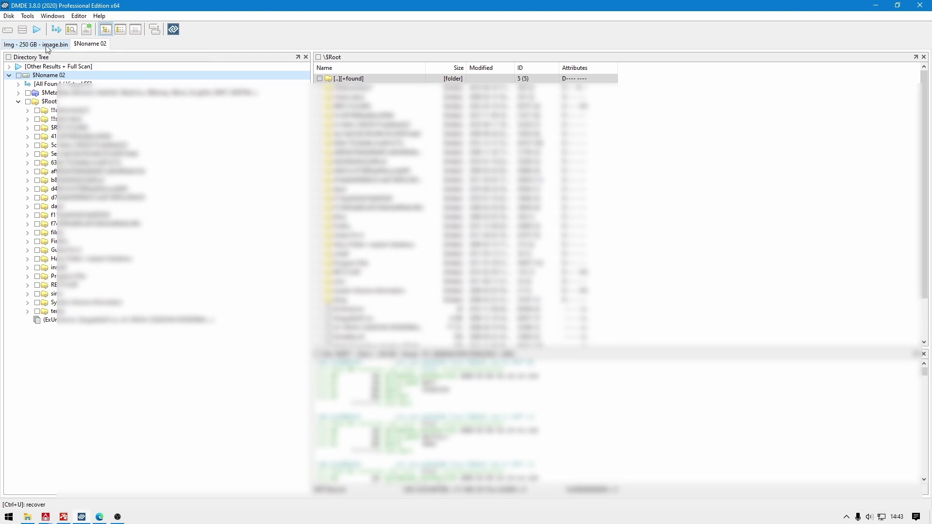
{"action": "left_click", "coordinate": [47, 48]}
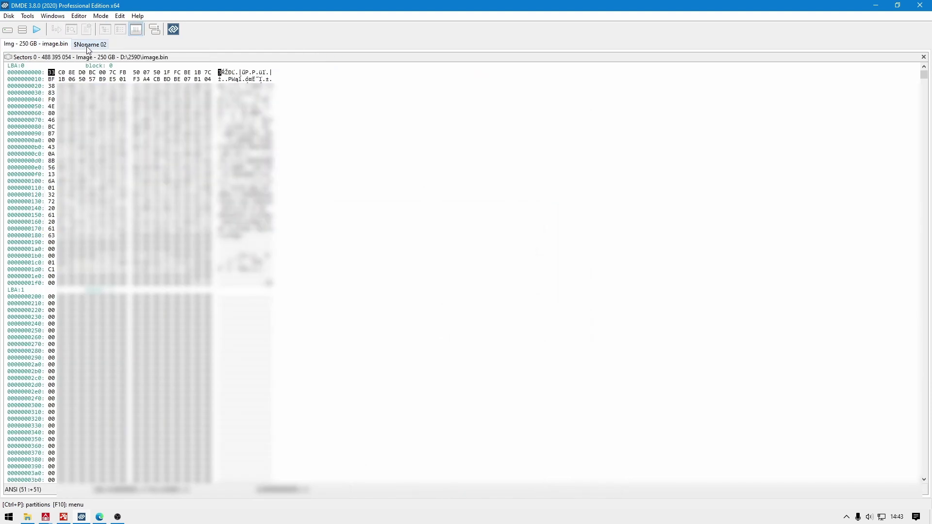
{"action": "left_click", "coordinate": [88, 46]}
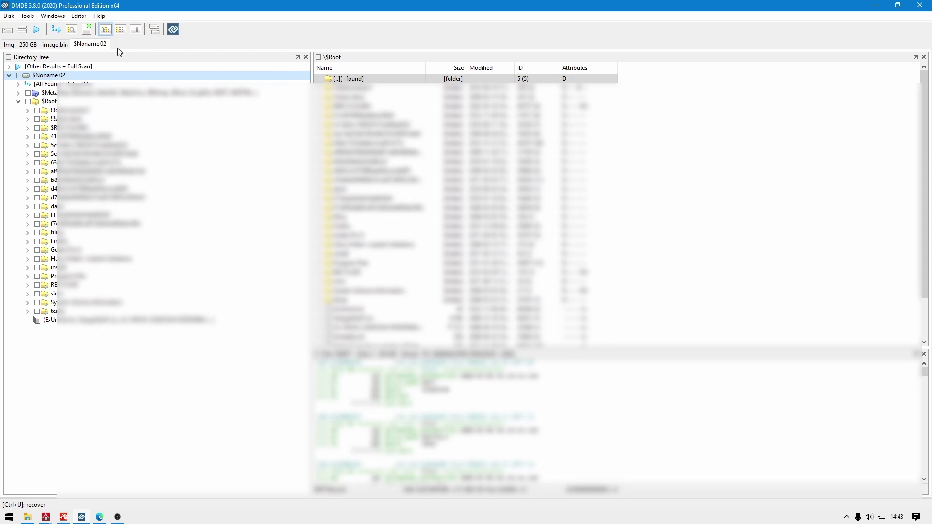
Reopen the primary volume $Noname 01 from the partition list and look through its root folders and files.
{"action": "left_click", "coordinate": [23, 29]}
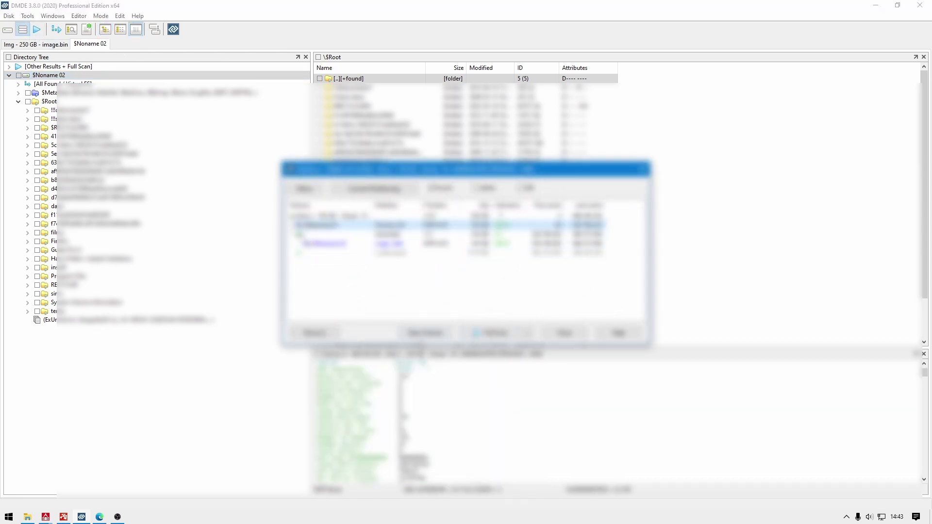
{"action": "left_click", "coordinate": [420, 340]}
{"action": "left_click", "coordinate": [440, 276]}
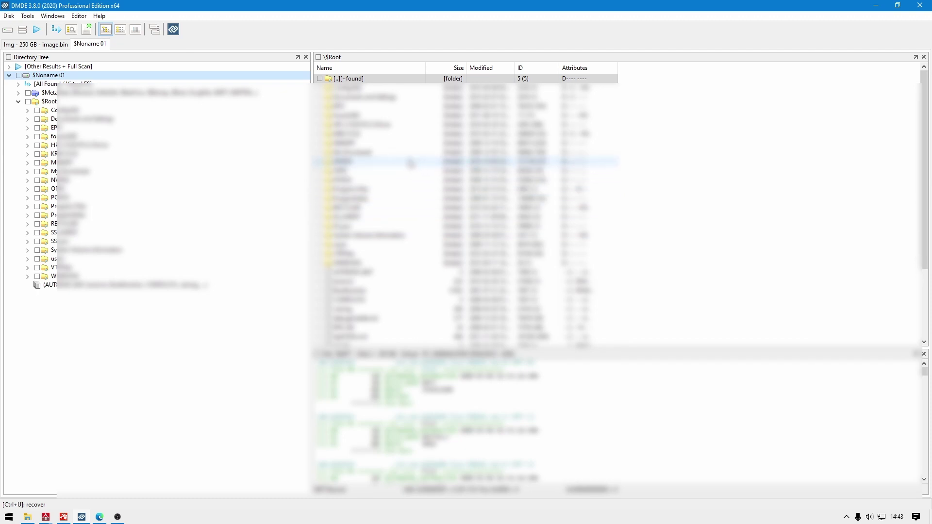
{"action": "scroll", "coordinate": [379, 311], "scroll_direction": "down", "scroll_amount": 4}
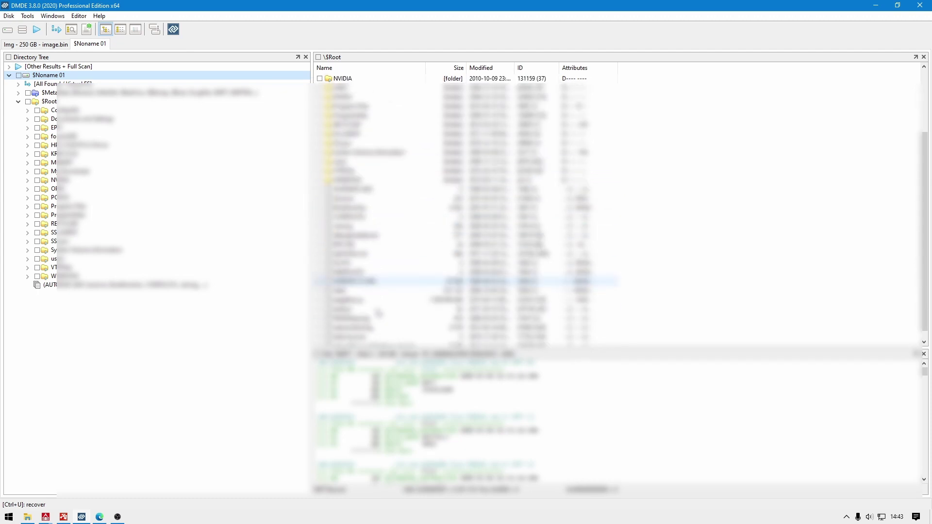
{"action": "scroll", "coordinate": [379, 314], "scroll_direction": "up", "scroll_amount": 2}
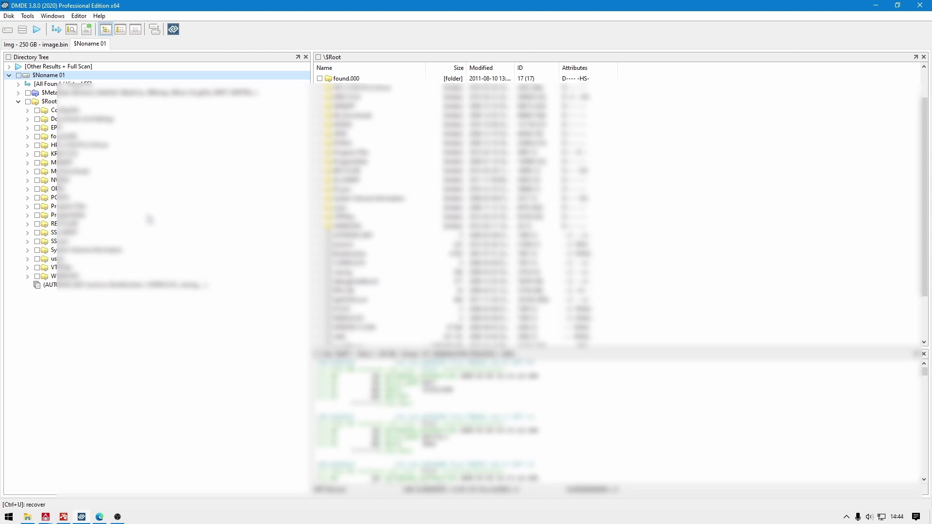
Switch to PC-3000 and copy the unreadable sector's address, 61 411 754, from the disk log.
{"action": "key", "text": "alt+Tab"}
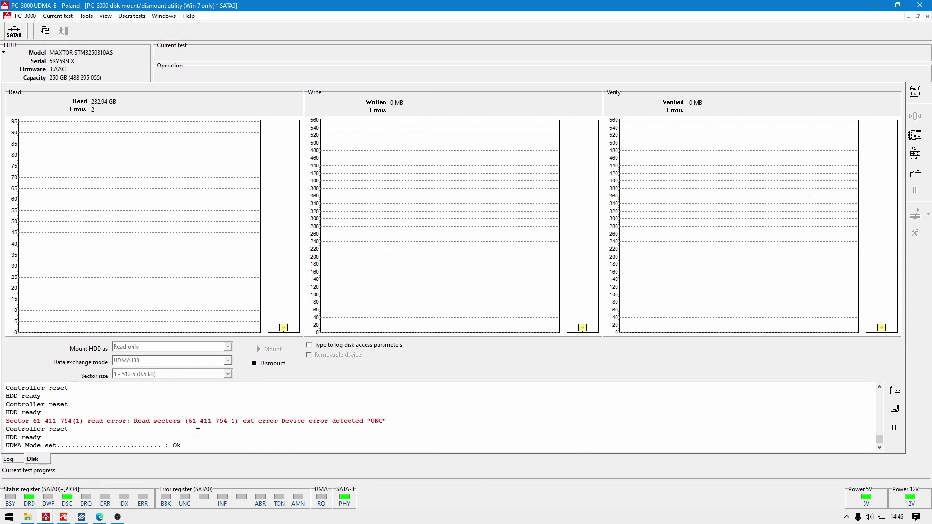
{"action": "left_click_drag", "start_coordinate": [189, 421], "coordinate": [227, 421]}
{"action": "left_click", "coordinate": [196, 421]}
{"action": "left_click_drag", "start_coordinate": [190, 420], "coordinate": [223, 420]}
{"action": "right_click", "coordinate": [223, 423]}
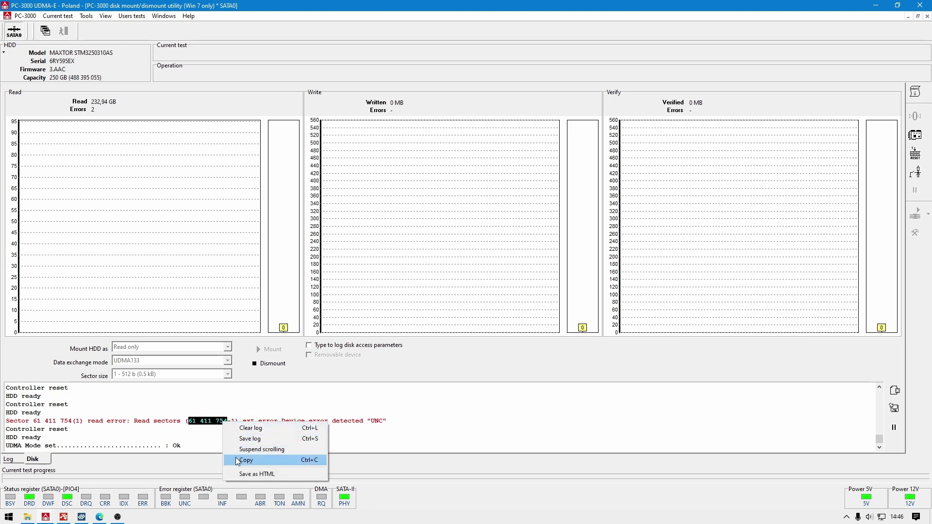
{"action": "left_click", "coordinate": [252, 460]}
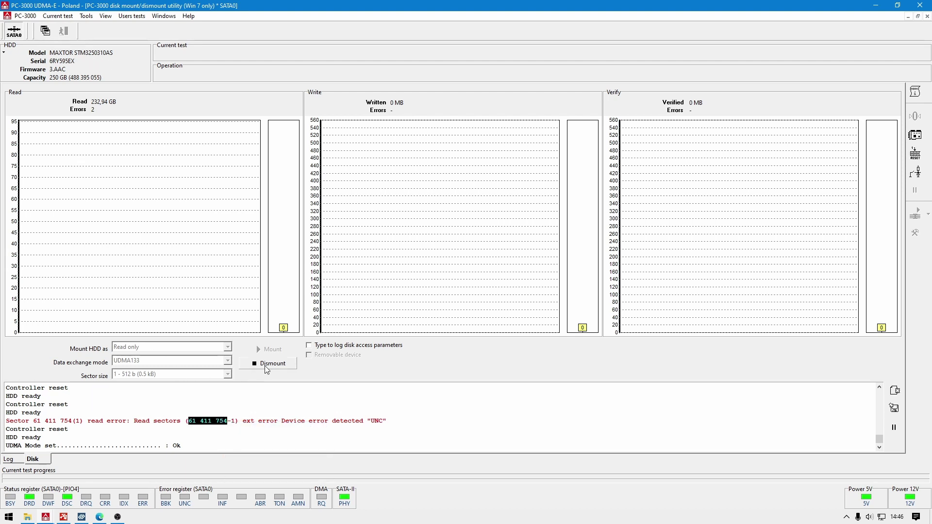
Dismount the drive in the PC-3000 disk utility and try to open the sector editor.
{"action": "left_click", "coordinate": [266, 365]}
{"action": "left_click", "coordinate": [87, 17]}
{"action": "left_click", "coordinate": [104, 76]}
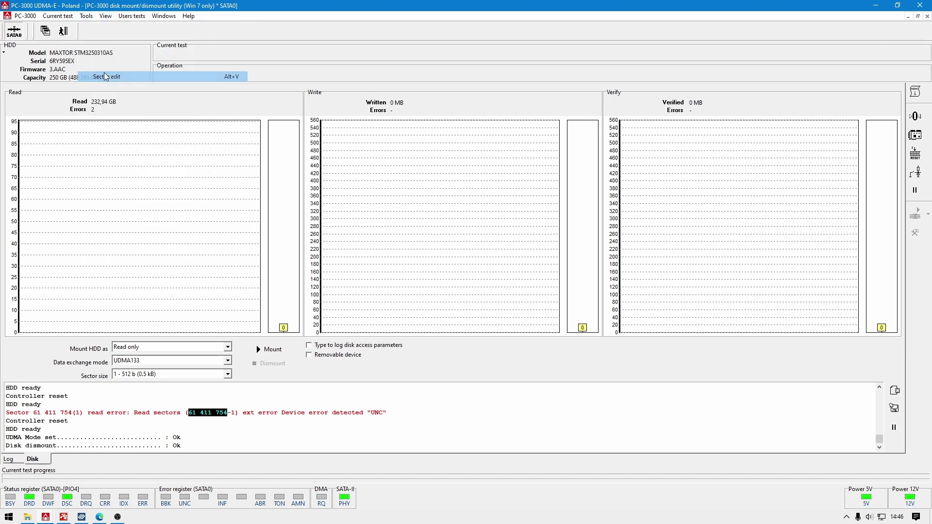
{"action": "left_click", "coordinate": [477, 271]}
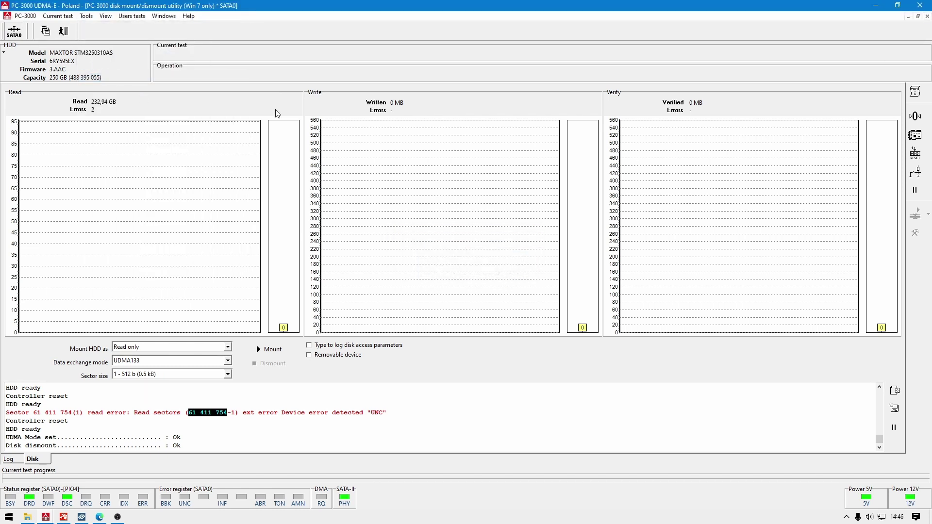
Start the Seagate utility using Prolific USB-to-Serial port COM4, the Barracuda 7200.10 NHawk Plus family and model ST3250310AS.
{"action": "left_click", "coordinate": [165, 18]}
{"action": "left_click", "coordinate": [184, 74]}
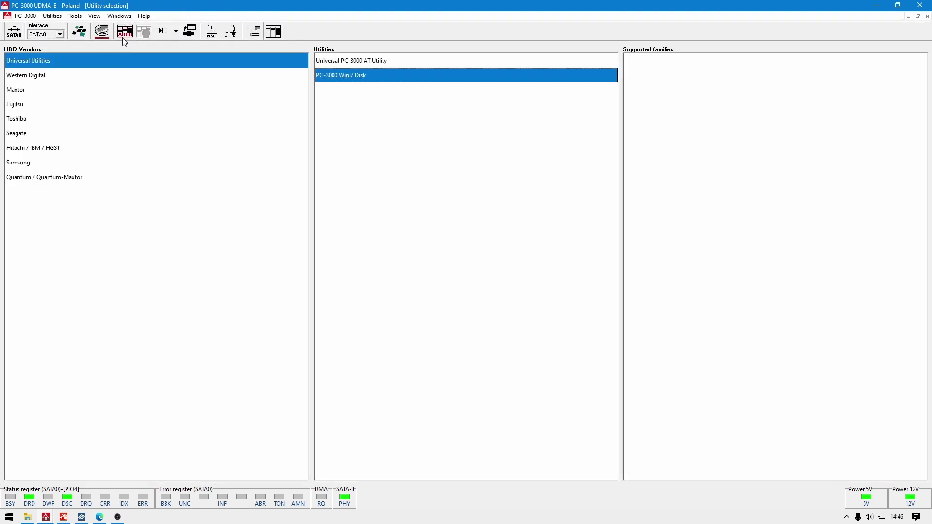
{"action": "left_click", "coordinate": [20, 133]}
{"action": "left_click", "coordinate": [163, 31]}
{"action": "left_click", "coordinate": [469, 287]}
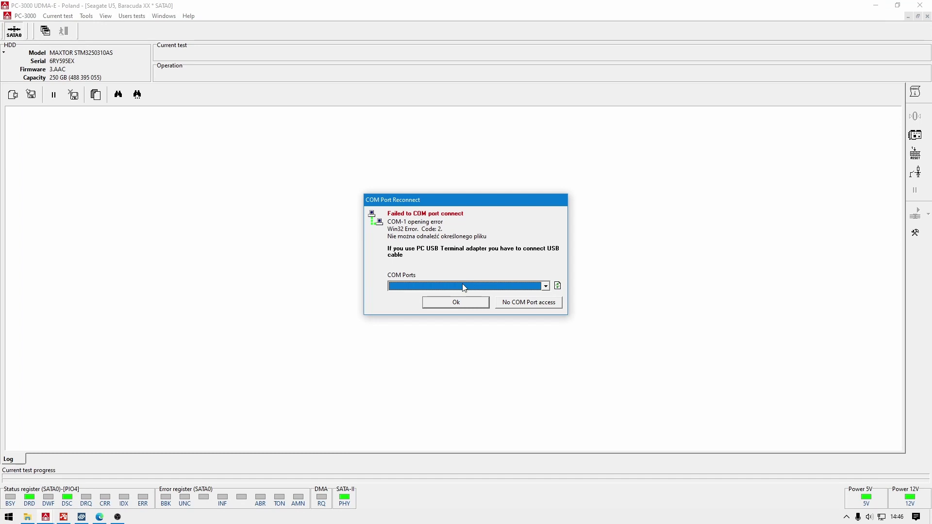
{"action": "left_click", "coordinate": [462, 287]}
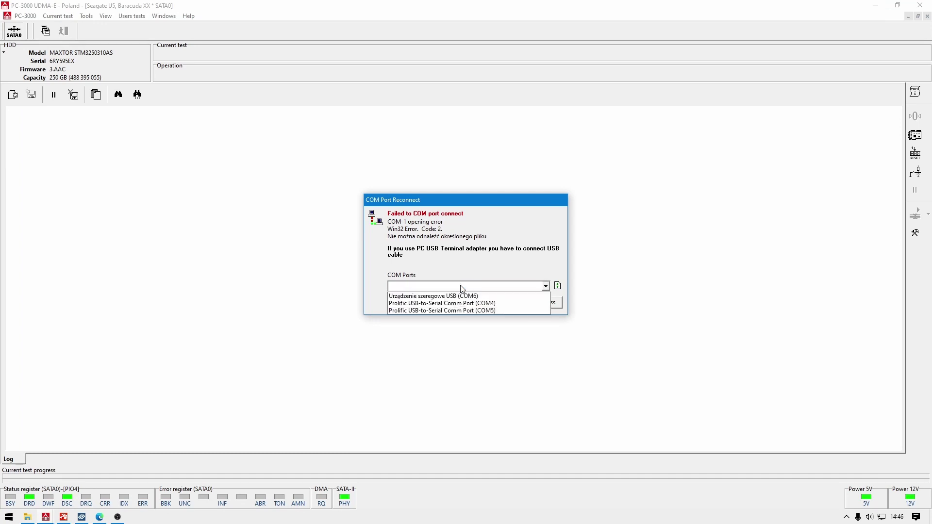
{"action": "left_click", "coordinate": [468, 304]}
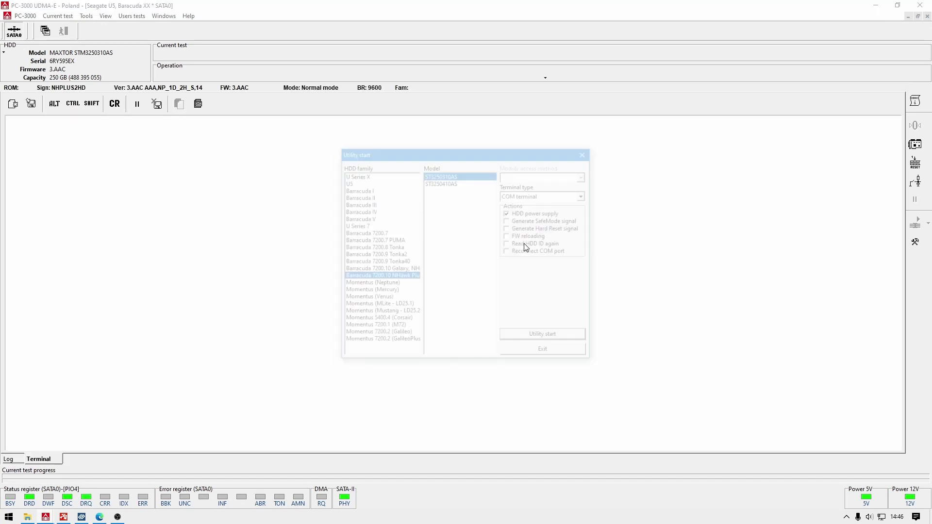
{"action": "left_click", "coordinate": [541, 336]}
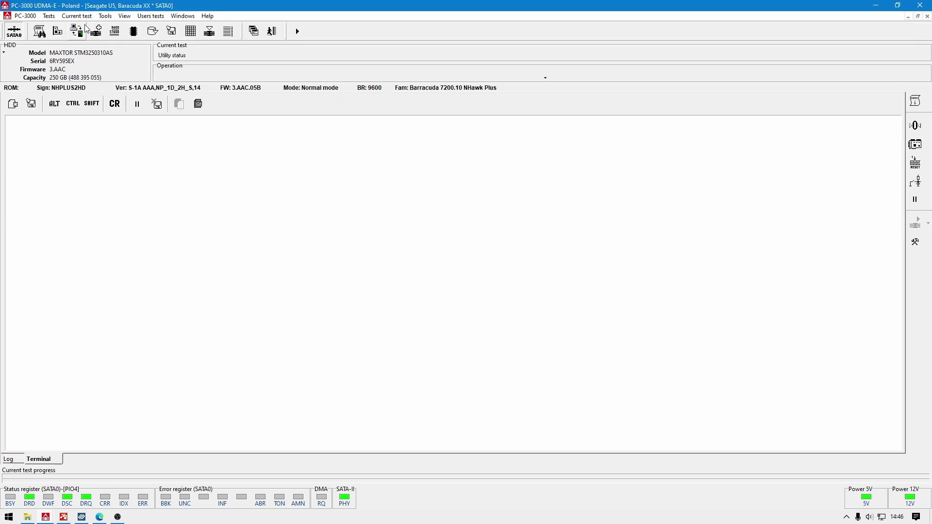
Open the sector editor at LBA 61411754 to read the sector that failed during imaging.
{"action": "left_click", "coordinate": [105, 15]}
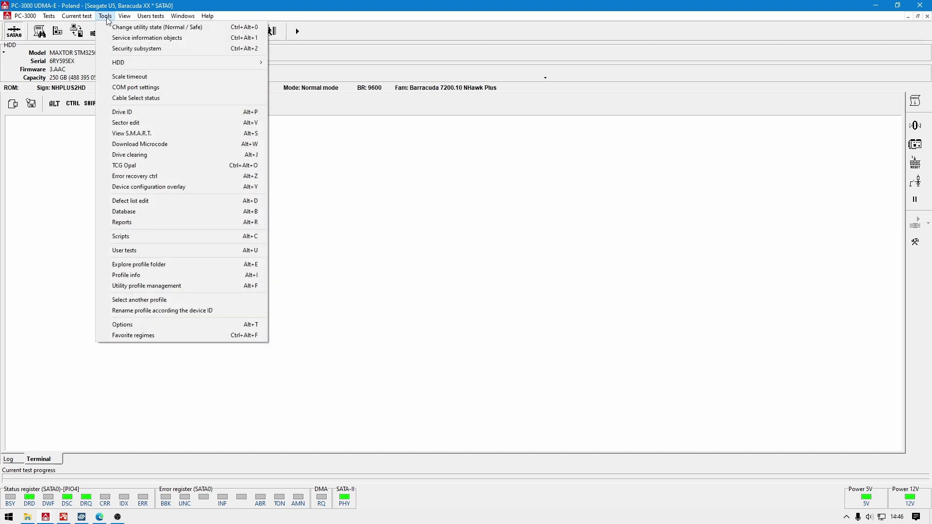
{"action": "left_click", "coordinate": [151, 122]}
{"action": "right_click", "coordinate": [484, 252]}
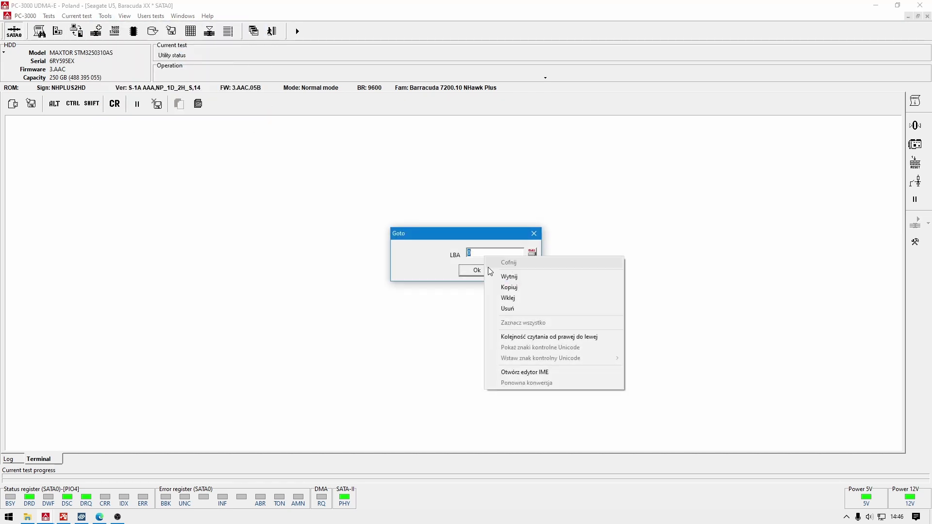
{"action": "left_click", "coordinate": [494, 299]}
{"action": "right_click", "coordinate": [486, 256]}
{"action": "left_click", "coordinate": [494, 295]}
{"action": "left_click", "coordinate": [483, 253]}
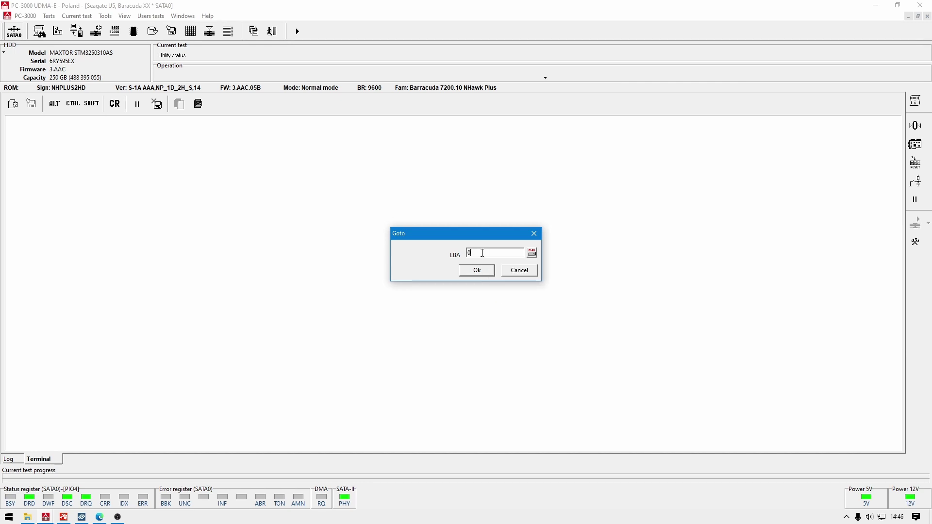
{"action": "key", "text": "ctrl+v"}
{"action": "left_click", "coordinate": [472, 272]}
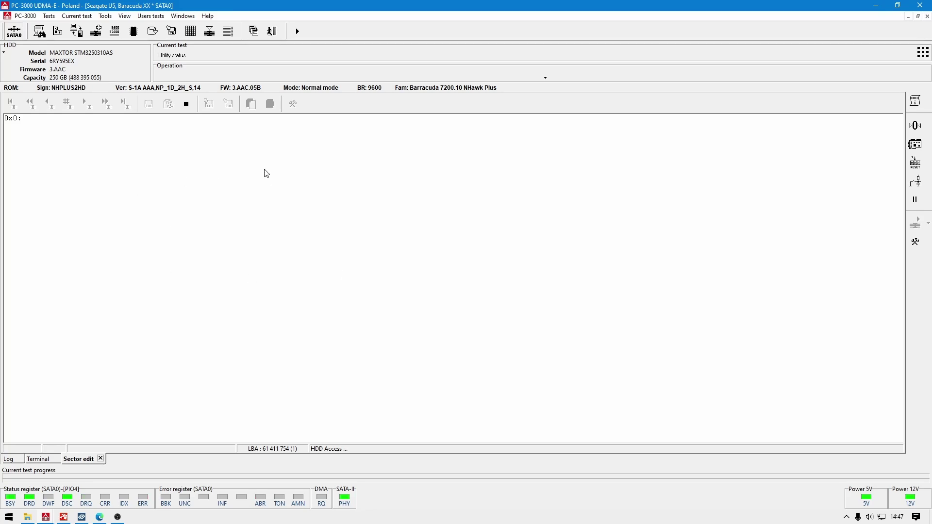
{"action": "left_click", "coordinate": [473, 271]}
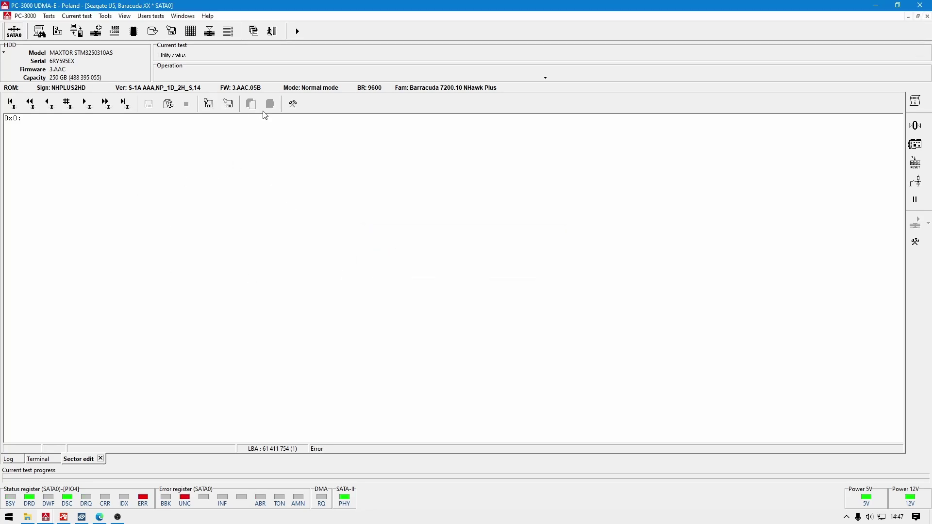
Read the sector through the utility, with LBA to PCHS translation at 9600 baud, CERT code loaded from the surface and translation logged.
{"action": "left_click", "coordinate": [292, 104]}
{"action": "left_click", "coordinate": [394, 221]}
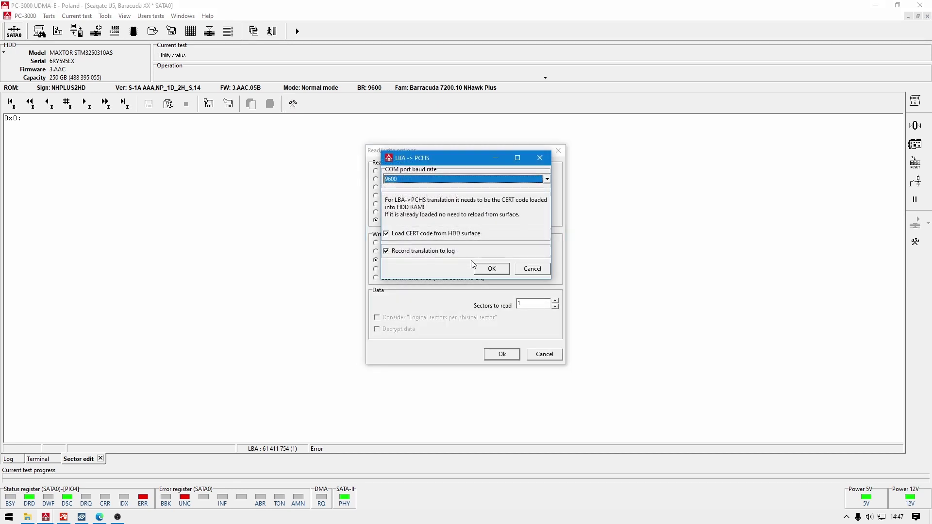
{"action": "left_click", "coordinate": [478, 270]}
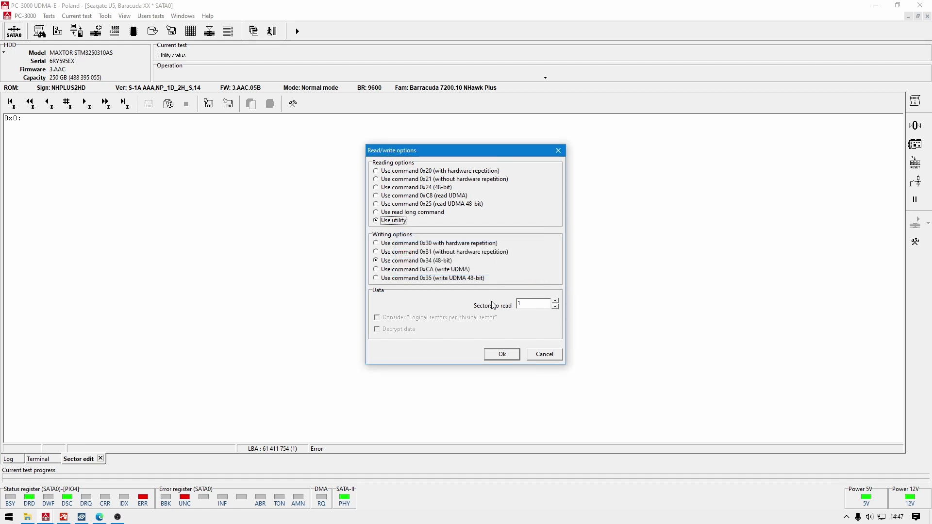
{"action": "left_click", "coordinate": [498, 354]}
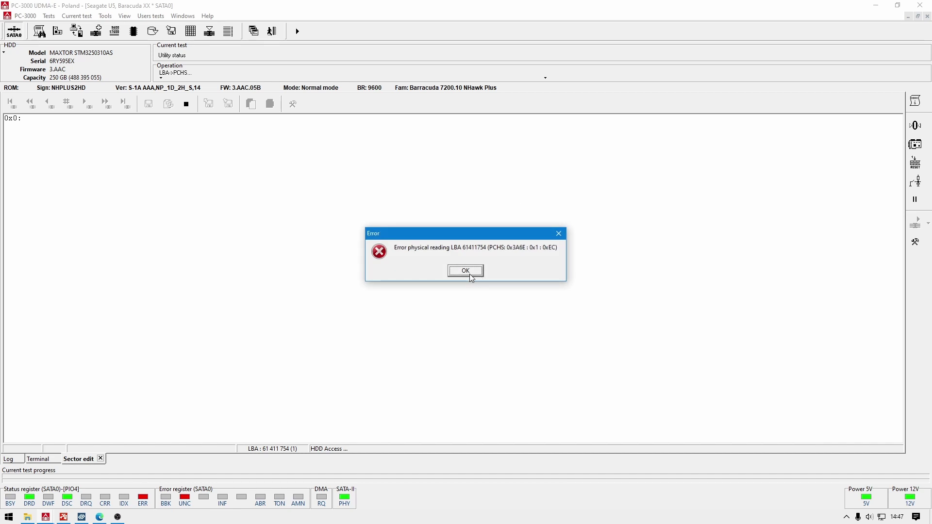
{"action": "left_click", "coordinate": [465, 271]}
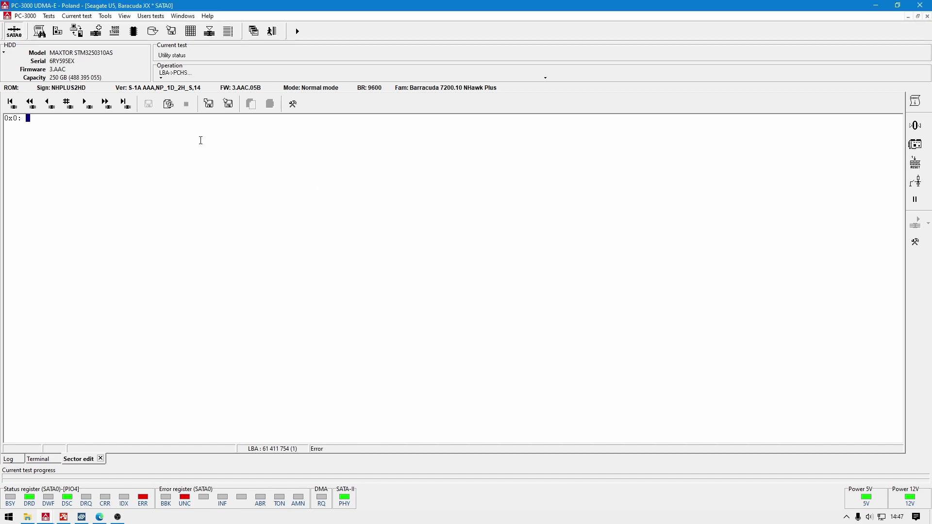